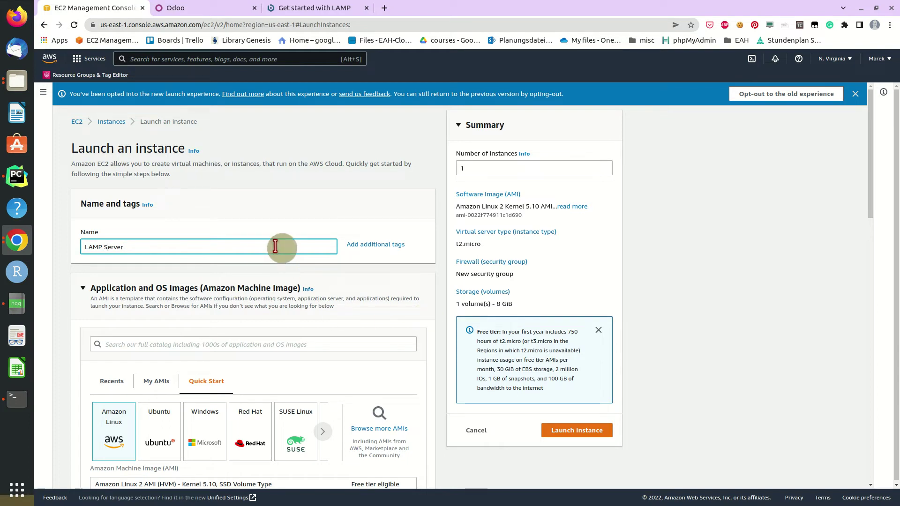
- Name the instance LAMP Server 2 and search the machine image catalog for "bitnami lampstack"
{"action": "left_click", "coordinate": [370, 283]}
{"action": "left_click", "coordinate": [370, 283]}
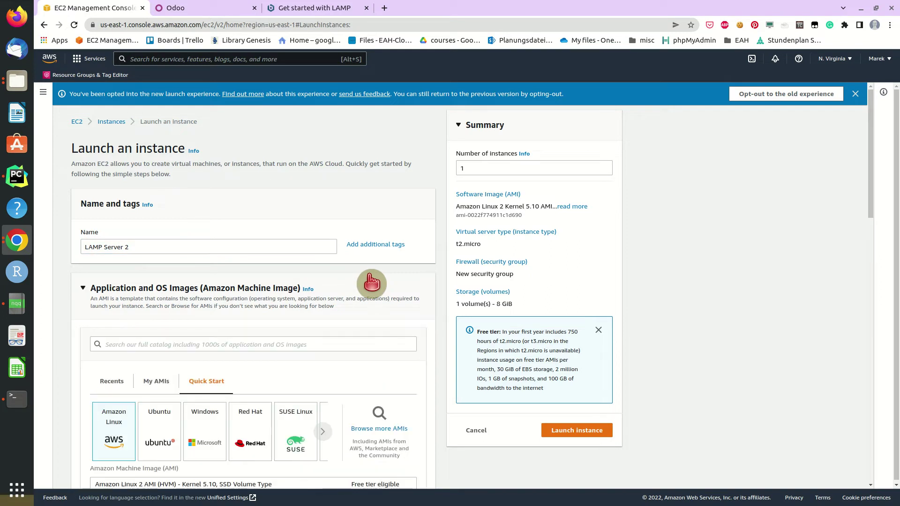
{"action": "scroll", "coordinate": [385, 328], "scroll_direction": "down", "scroll_amount": 2}
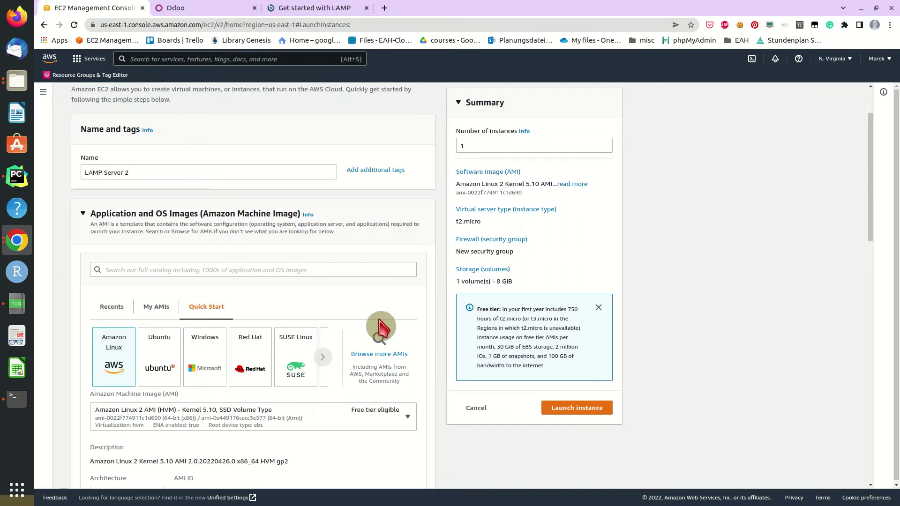
{"action": "scroll", "coordinate": [381, 327], "scroll_direction": "down", "scroll_amount": 2}
{"action": "left_click", "coordinate": [173, 197]}
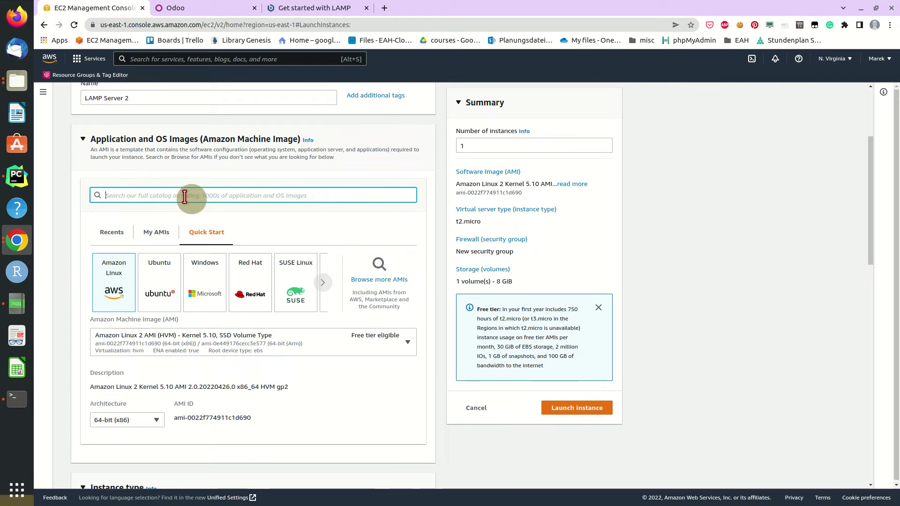
{"action": "type", "text": "bitnami lampstack"}
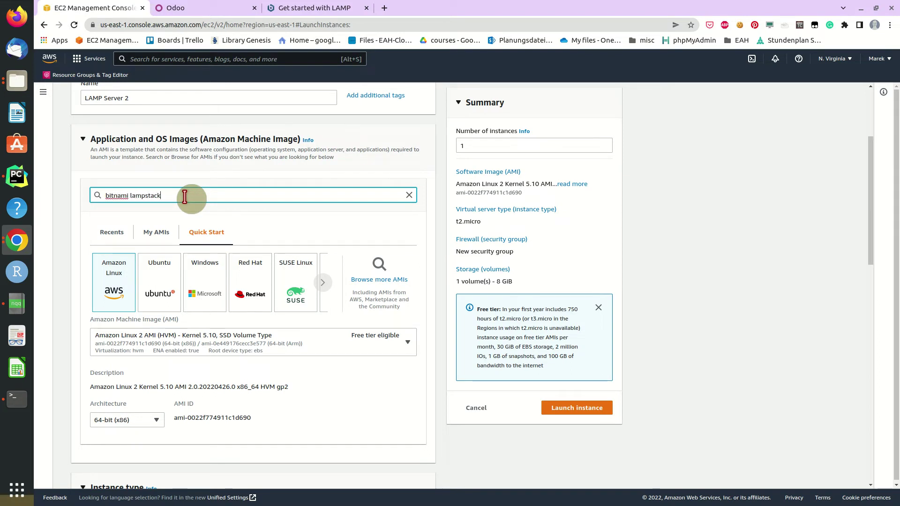
{"action": "key", "text": "Return"}
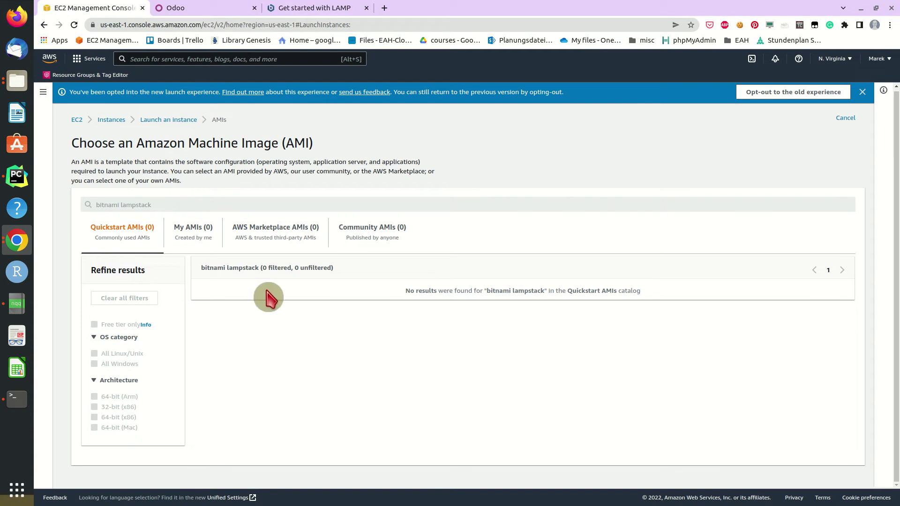
- Choose the community image bitnami-lampstack-7.4.24-6-r01-linux-debian-10-x86_64-hvm-ebs-nami as the instance's AMI
{"action": "left_click", "coordinate": [368, 235]}
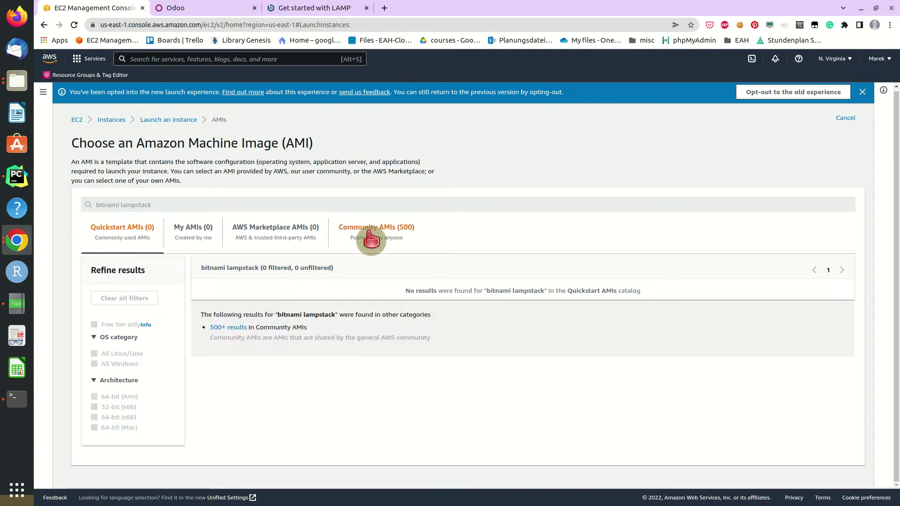
{"action": "left_click", "coordinate": [432, 338]}
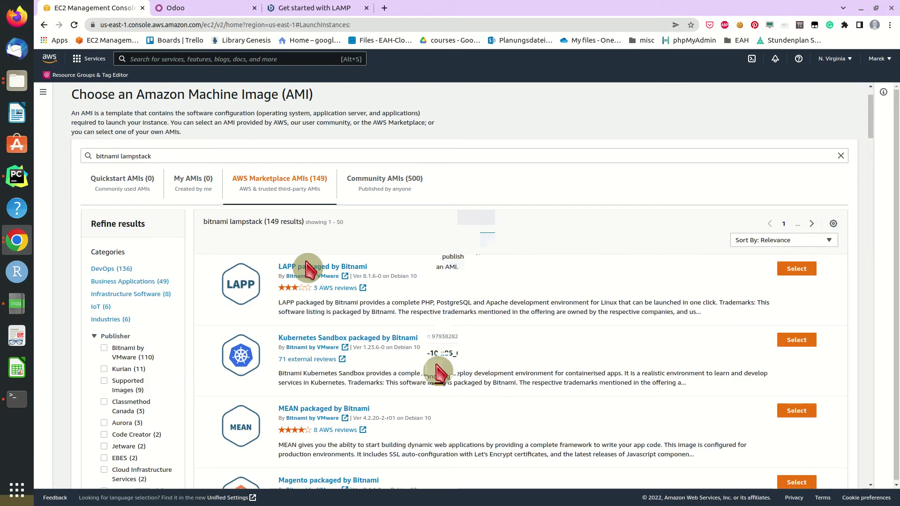
{"action": "scroll", "coordinate": [430, 364], "scroll_direction": "down", "scroll_amount": 2}
{"action": "scroll", "coordinate": [430, 364], "scroll_direction": "down", "scroll_amount": 3}
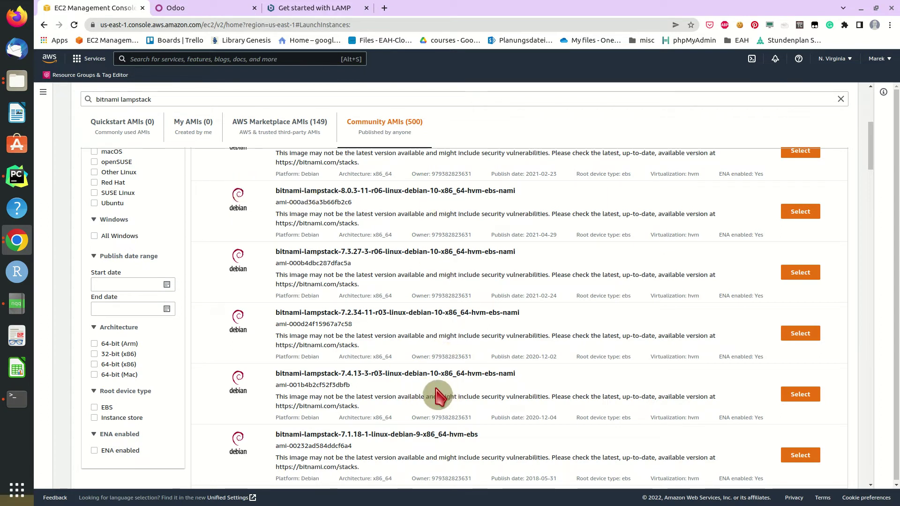
{"action": "scroll", "coordinate": [444, 392], "scroll_direction": "down", "scroll_amount": 10}
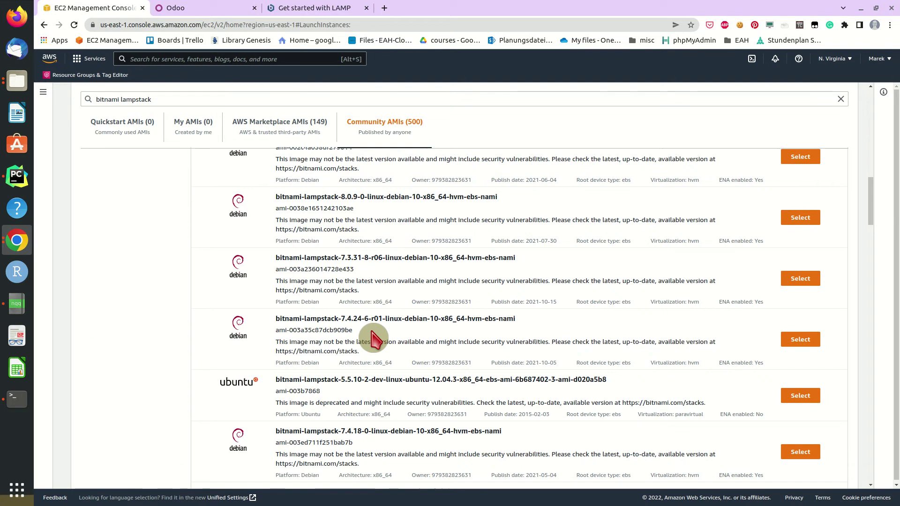
{"action": "scroll", "coordinate": [418, 335], "scroll_direction": "down", "scroll_amount": 1}
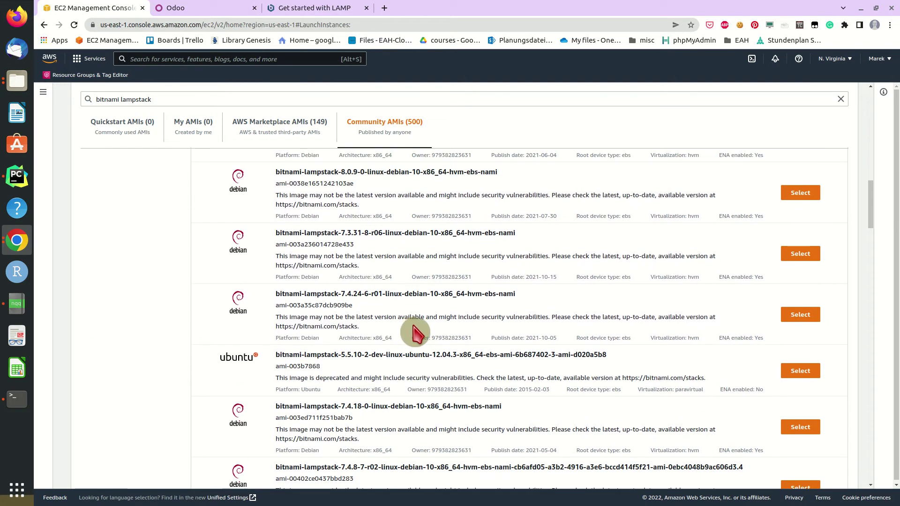
{"action": "left_click", "coordinate": [797, 314]}
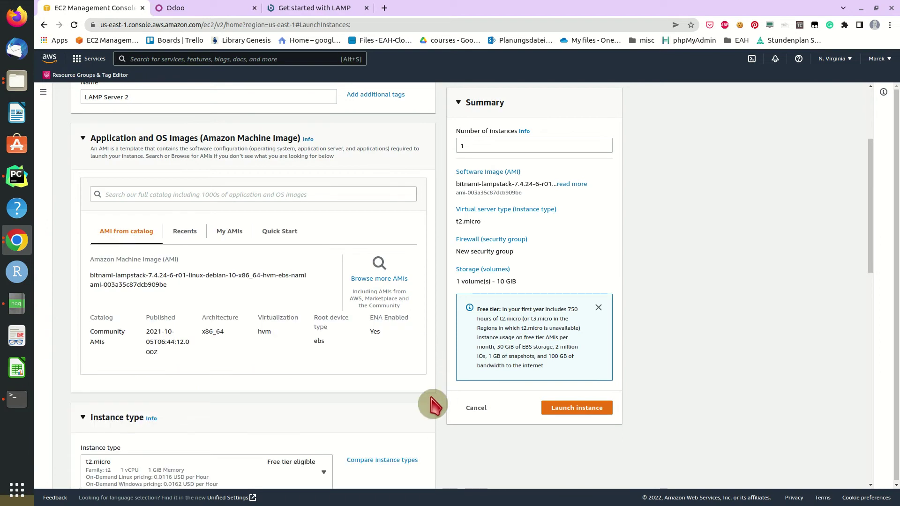
- Select the free-tier-eligible t2.micro as the instance type
{"action": "scroll", "coordinate": [434, 404], "scroll_direction": "down", "scroll_amount": 3}
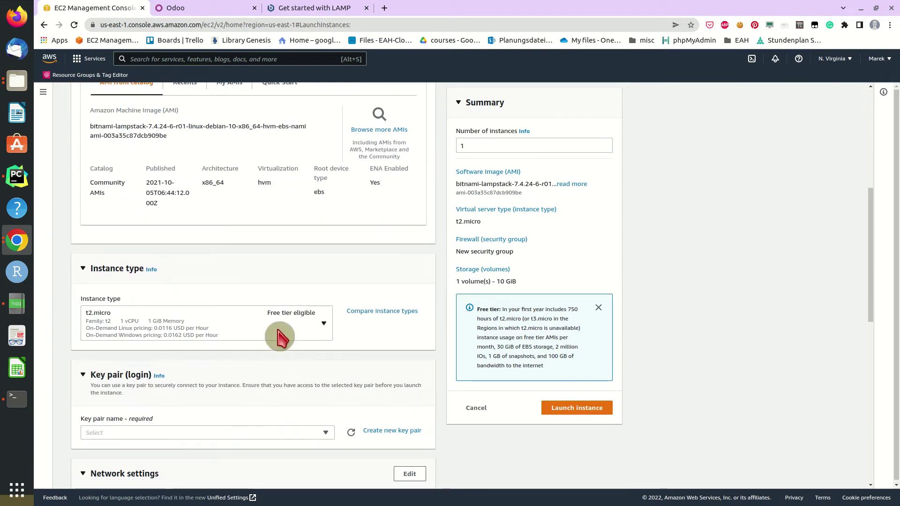
{"action": "left_click", "coordinate": [325, 330]}
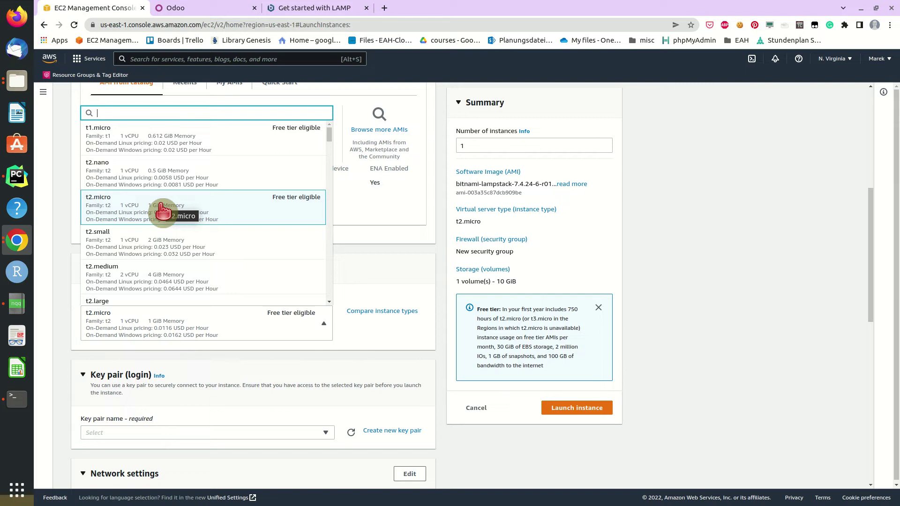
{"action": "left_click", "coordinate": [185, 215]}
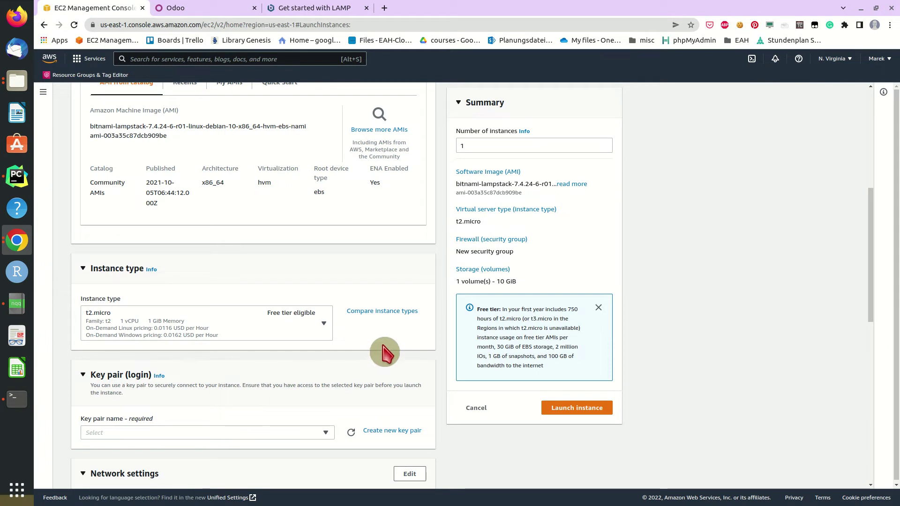
- Create a new RSA key pair named key_LAMP_Server_2 in .pem format for logging in to the instance
{"action": "scroll", "coordinate": [383, 355], "scroll_direction": "down", "scroll_amount": 3}
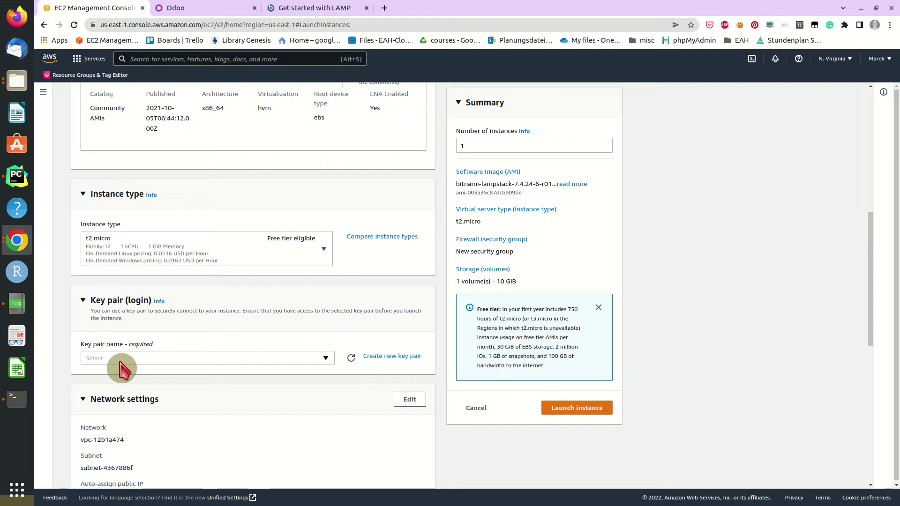
{"action": "left_click", "coordinate": [386, 358]}
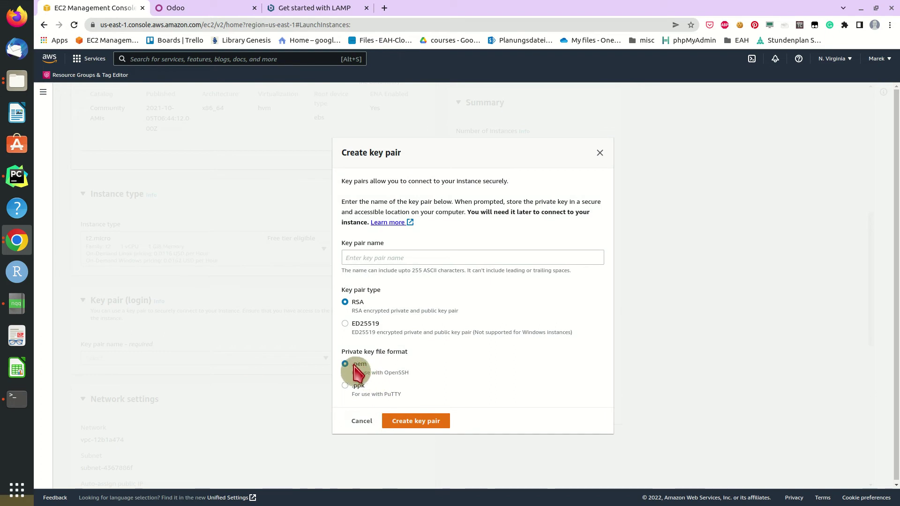
{"action": "left_click", "coordinate": [408, 258]}
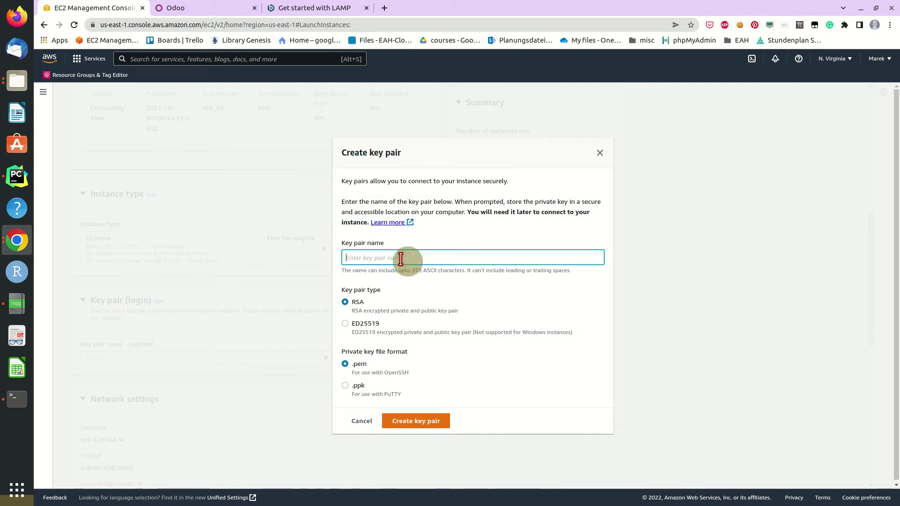
{"action": "type", "text": "LAMP_Server_2"}
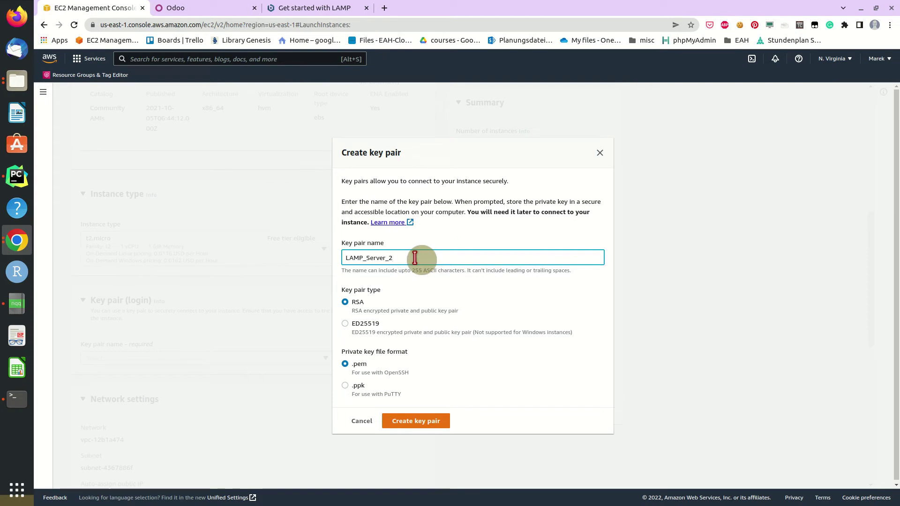
{"action": "key", "text": "Home"}
{"action": "type", "text": "key_"}
{"action": "left_click", "coordinate": [410, 424]}
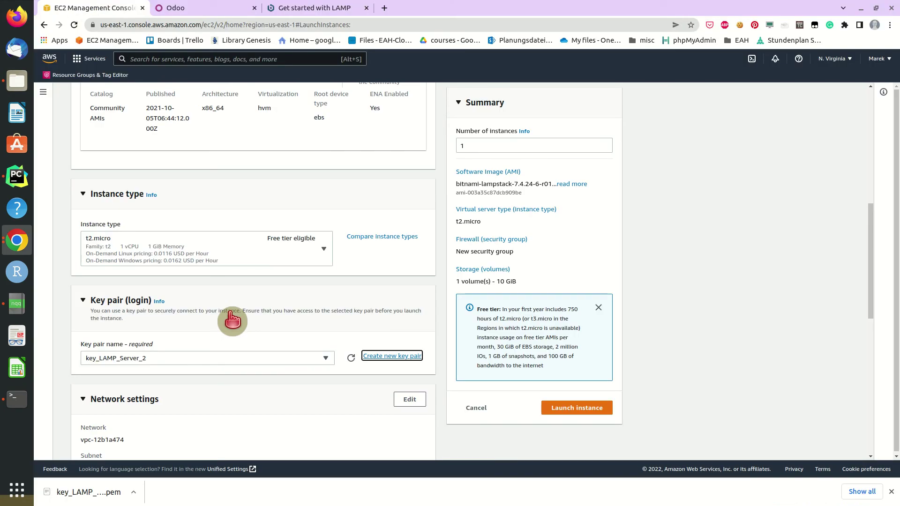
- Allow both HTTPS and HTTP traffic from the internet in the instance's firewall settings
{"action": "left_click", "coordinate": [423, 329]}
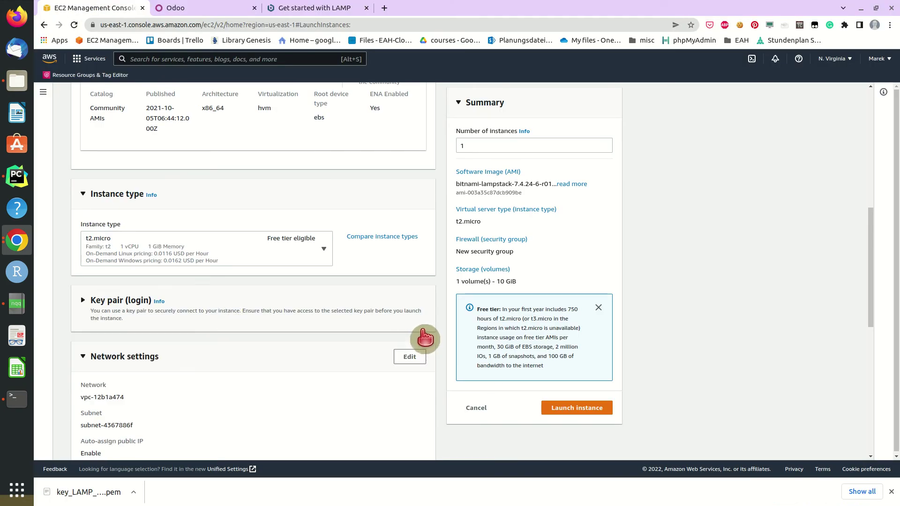
{"action": "left_click", "coordinate": [424, 334]}
{"action": "scroll", "coordinate": [427, 343], "scroll_direction": "down", "scroll_amount": 3}
{"action": "scroll", "coordinate": [428, 347], "scroll_direction": "down", "scroll_amount": 3}
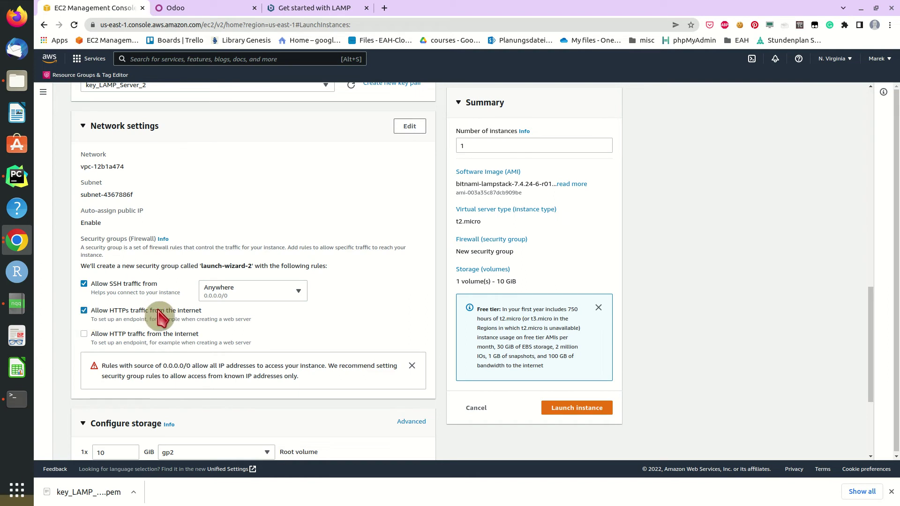
{"action": "left_click", "coordinate": [93, 338]}
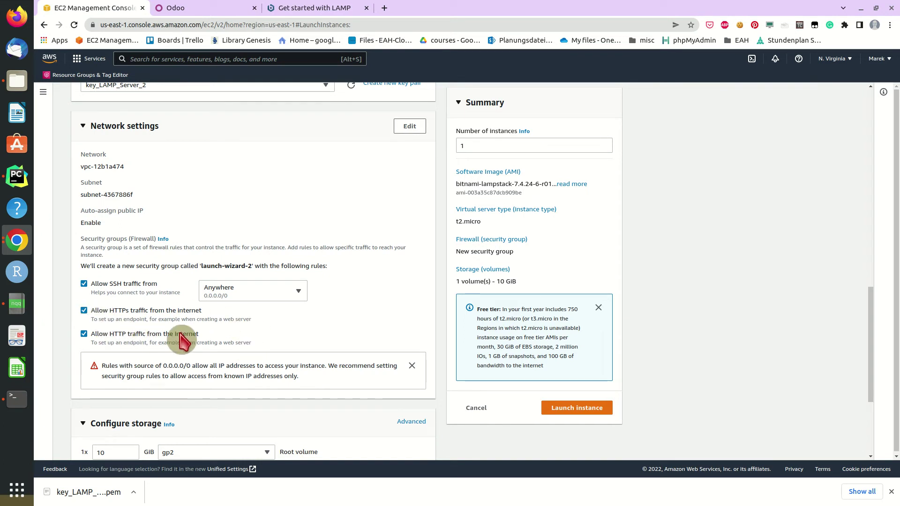
- Edit the network settings and name the new security group security-group-LAMP-Servers
{"action": "scroll", "coordinate": [168, 336], "scroll_direction": "down", "scroll_amount": 2}
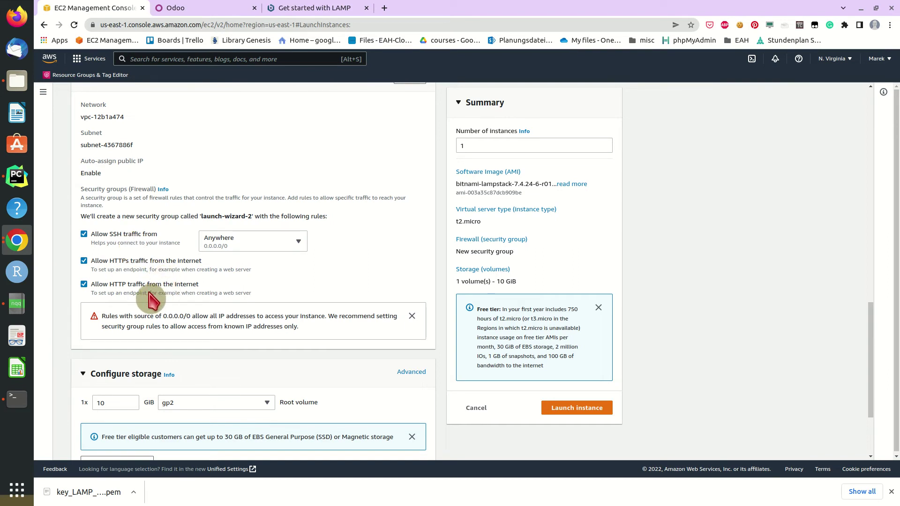
{"action": "scroll", "coordinate": [157, 328], "scroll_direction": "up", "scroll_amount": 1}
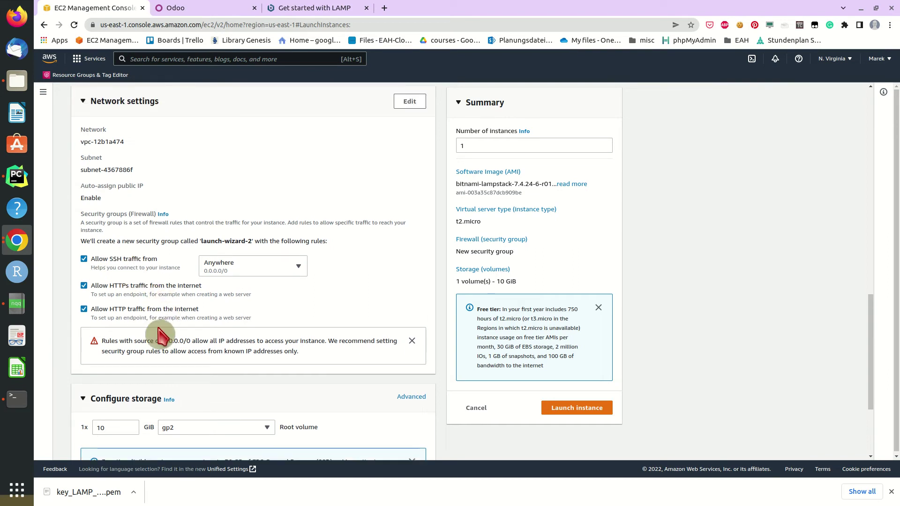
{"action": "left_click", "coordinate": [410, 103]}
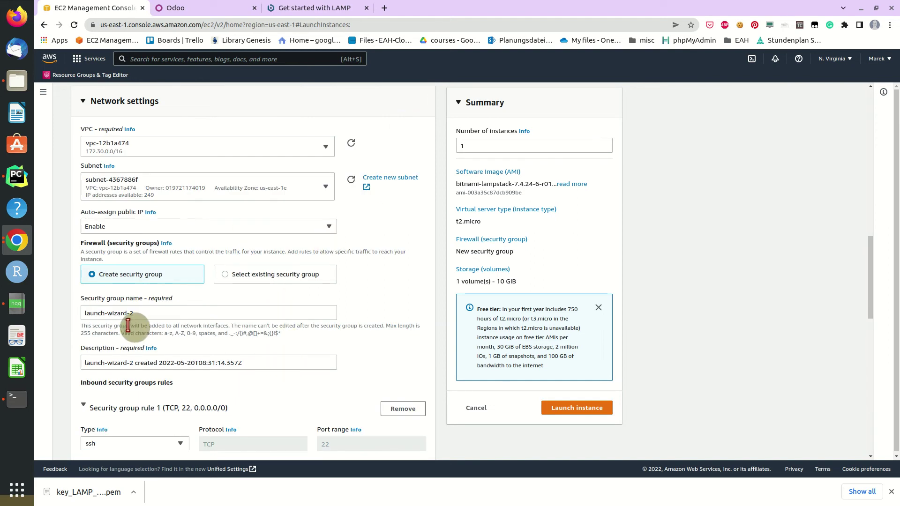
{"action": "left_click_drag", "start_coordinate": [143, 314], "coordinate": [84, 310]}
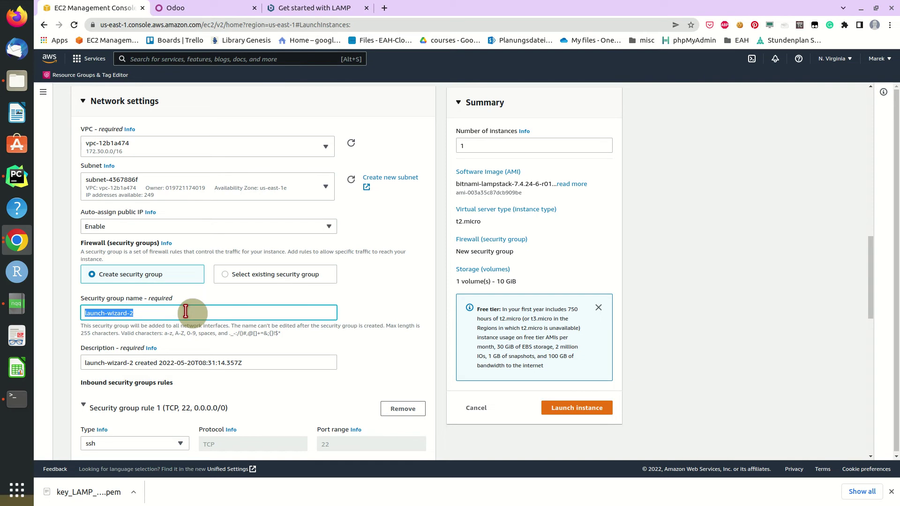
{"action": "type", "text": "securi"}
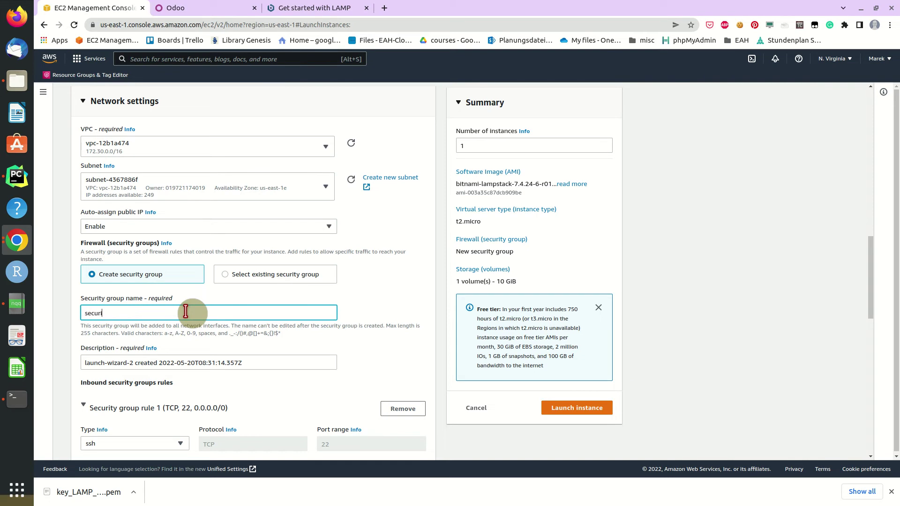
{"action": "type", "text": "ty-group-"}
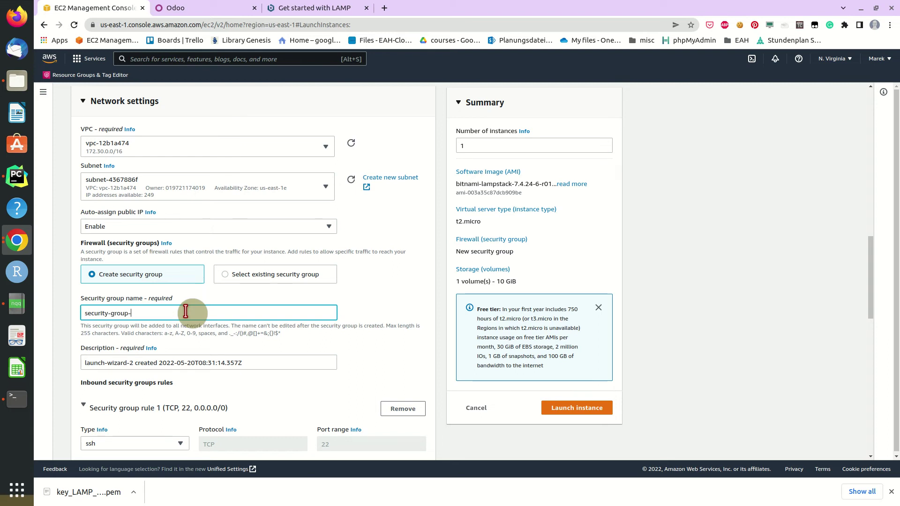
{"action": "type", "text": "LAMP-Servers"}
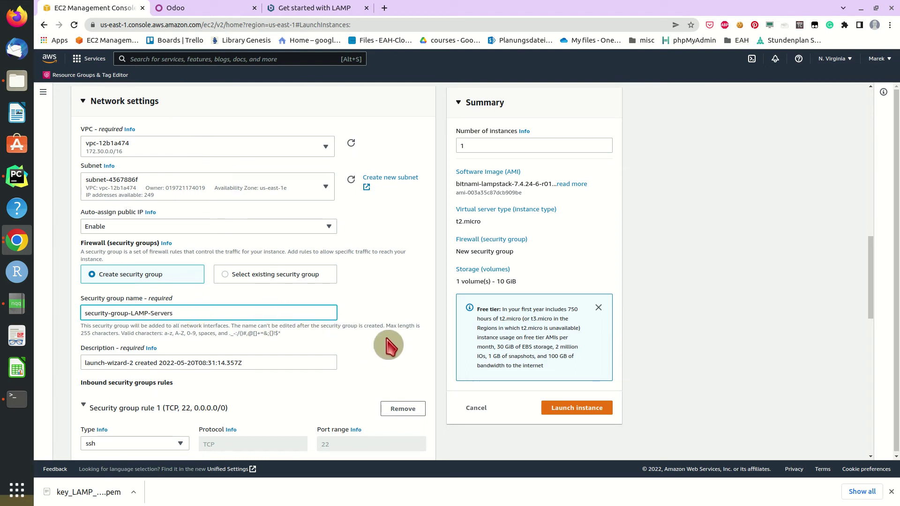
- Review the inbound SSH, HTTPS and HTTP security group rules and the storage configuration
{"action": "scroll", "coordinate": [383, 277], "scroll_direction": "down", "scroll_amount": 3}
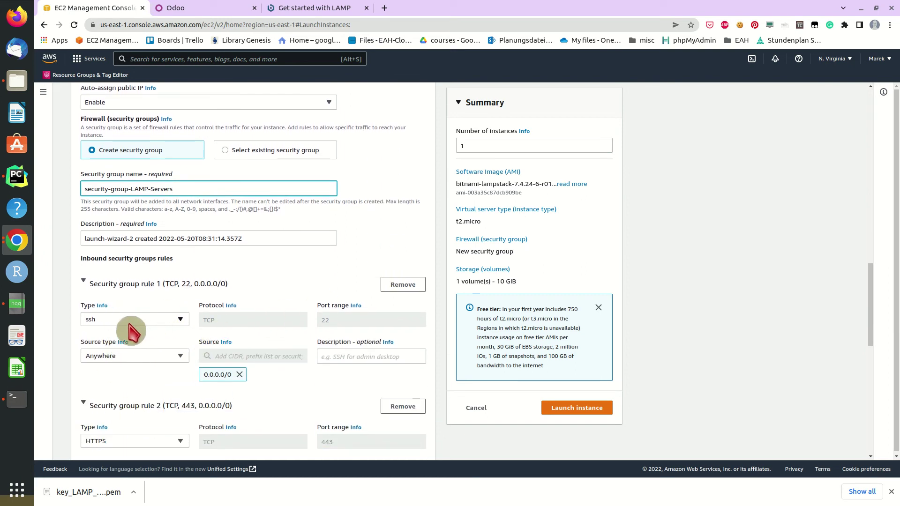
{"action": "scroll", "coordinate": [283, 347], "scroll_direction": "down", "scroll_amount": 3}
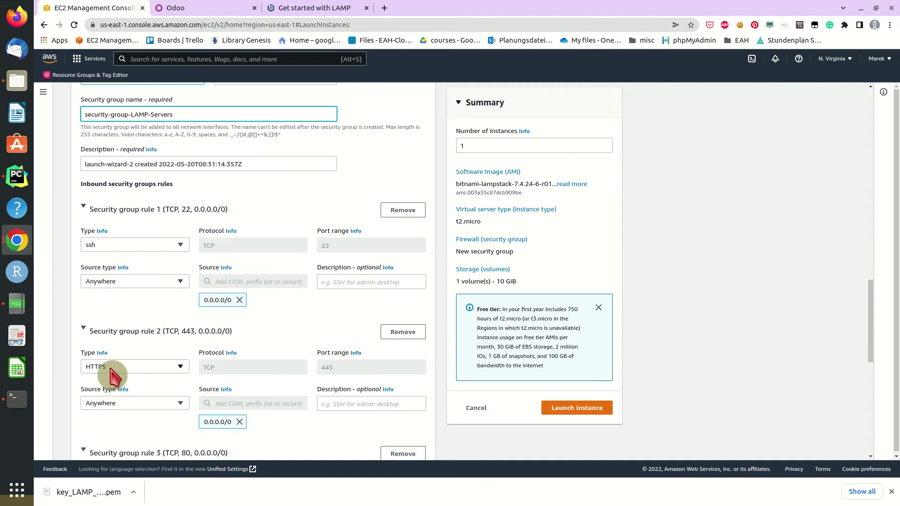
{"action": "scroll", "coordinate": [324, 375], "scroll_direction": "down", "scroll_amount": 5}
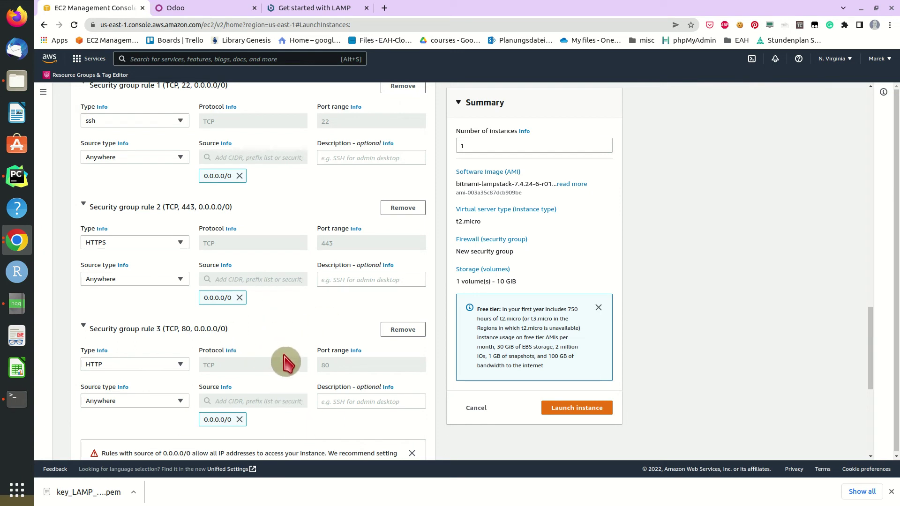
{"action": "scroll", "coordinate": [291, 360], "scroll_direction": "down", "scroll_amount": 2}
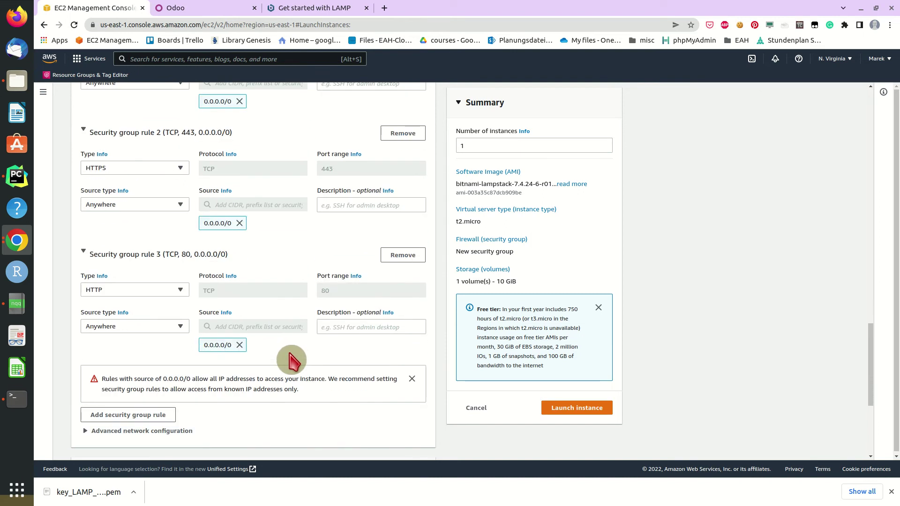
{"action": "scroll", "coordinate": [291, 360], "scroll_direction": "down", "scroll_amount": 2}
{"action": "scroll", "coordinate": [294, 362], "scroll_direction": "down", "scroll_amount": 3}
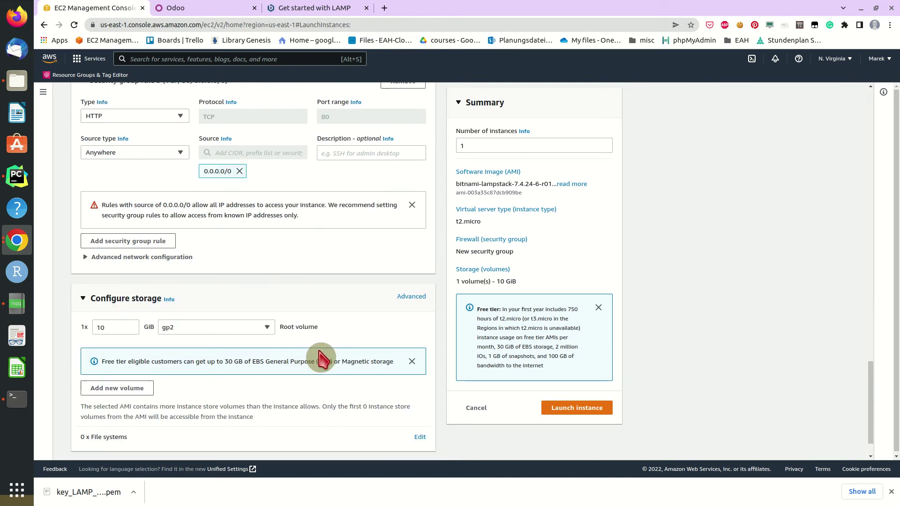
{"action": "scroll", "coordinate": [358, 372], "scroll_direction": "down", "scroll_amount": 1}
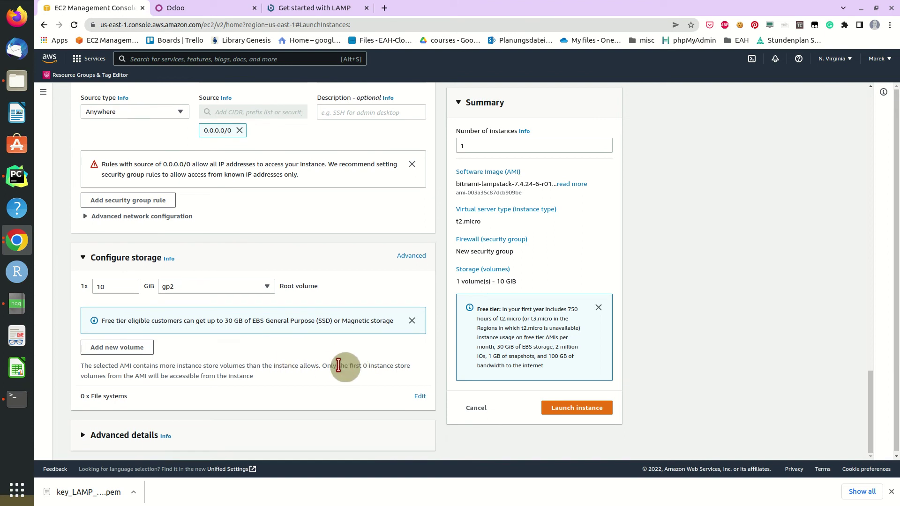
- Launch the configured instance and go to the list of all EC2 instances
{"action": "scroll", "coordinate": [345, 368], "scroll_direction": "up", "scroll_amount": 8}
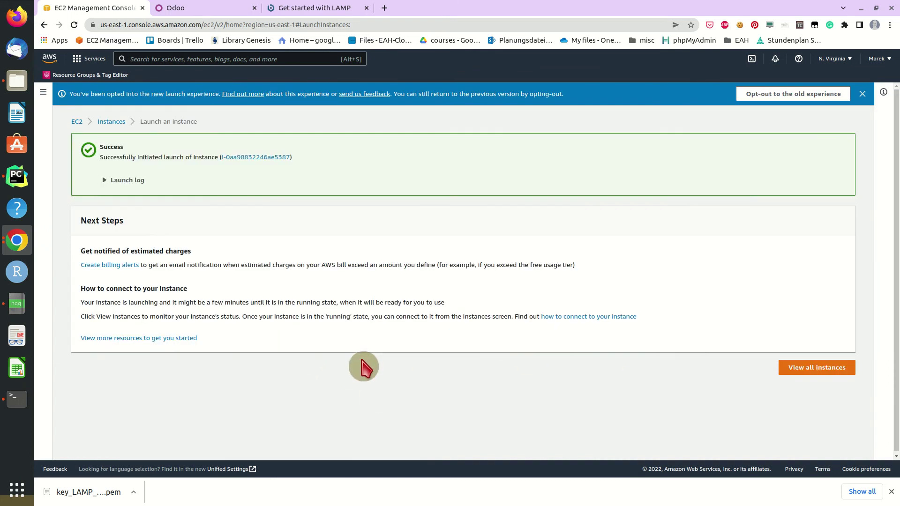
{"action": "left_click", "coordinate": [814, 371]}
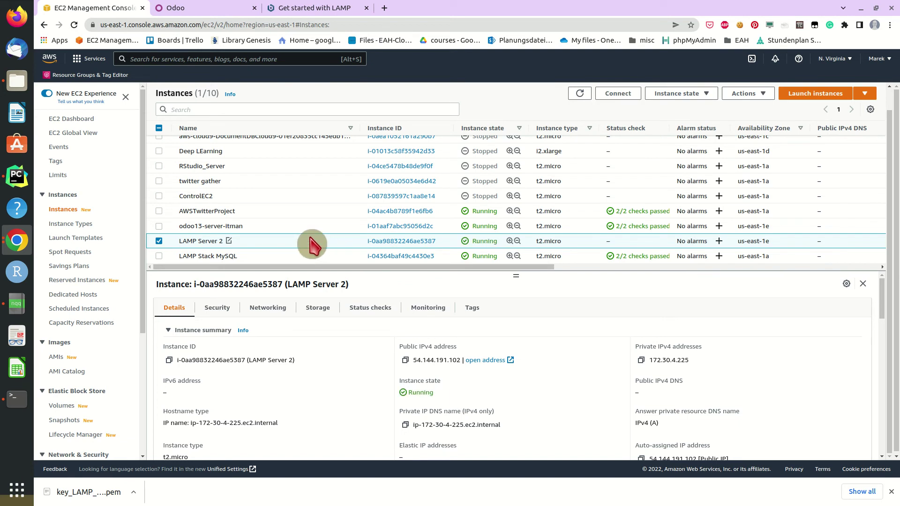
- Open the system log of the LAMP Server 2 instance
{"action": "right_click", "coordinate": [302, 247]}
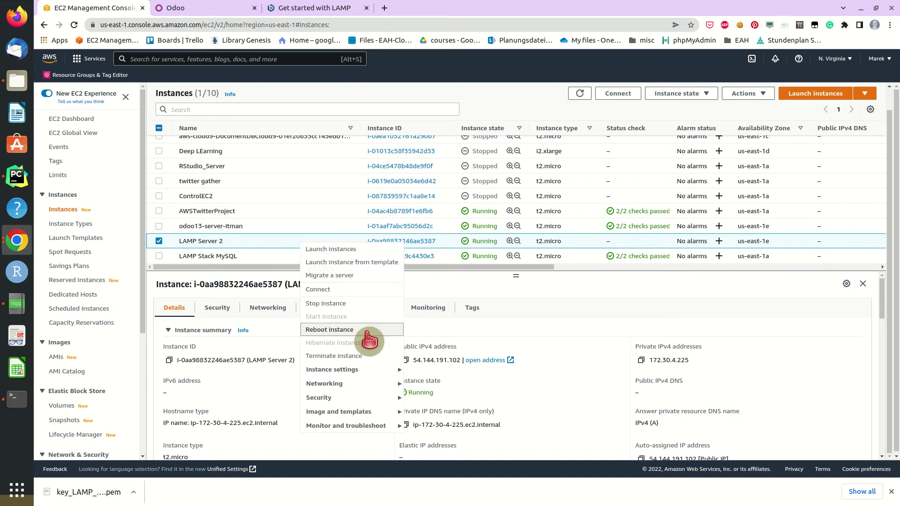
{"action": "mouse_move", "coordinate": [370, 426]}
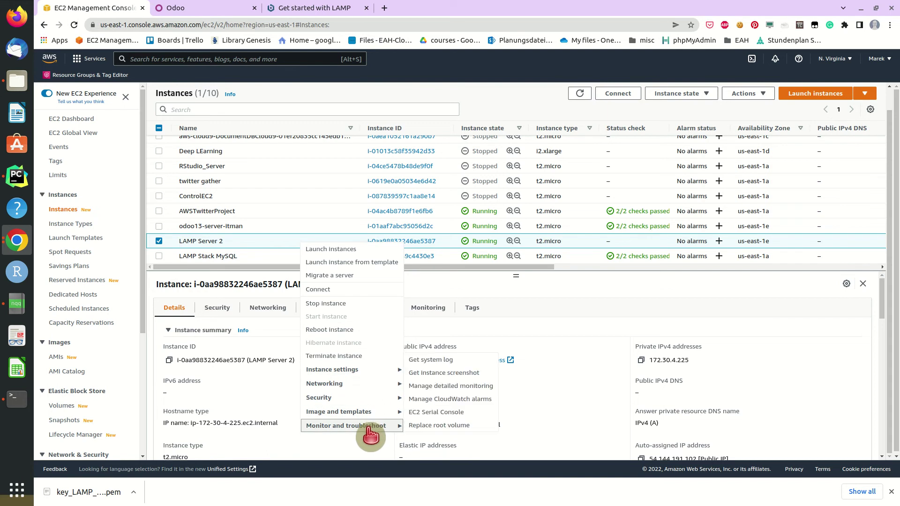
{"action": "left_click", "coordinate": [433, 361]}
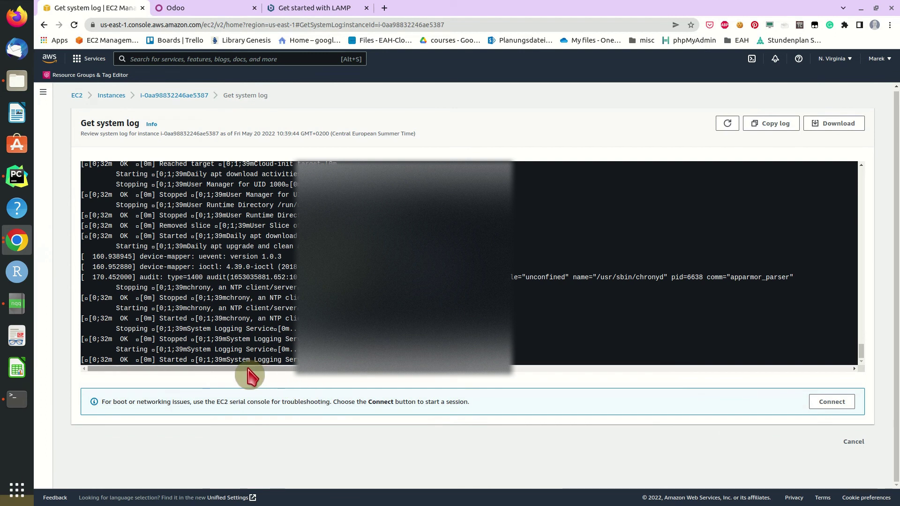
- Look through the system log for the section that sets the Bitnami application password
{"action": "left_click_drag", "start_coordinate": [252, 369], "coordinate": [253, 369]}
{"action": "scroll", "coordinate": [248, 370], "scroll_direction": "up", "scroll_amount": 3}
{"action": "scroll", "coordinate": [468, 263], "scroll_direction": "up", "scroll_amount": 3}
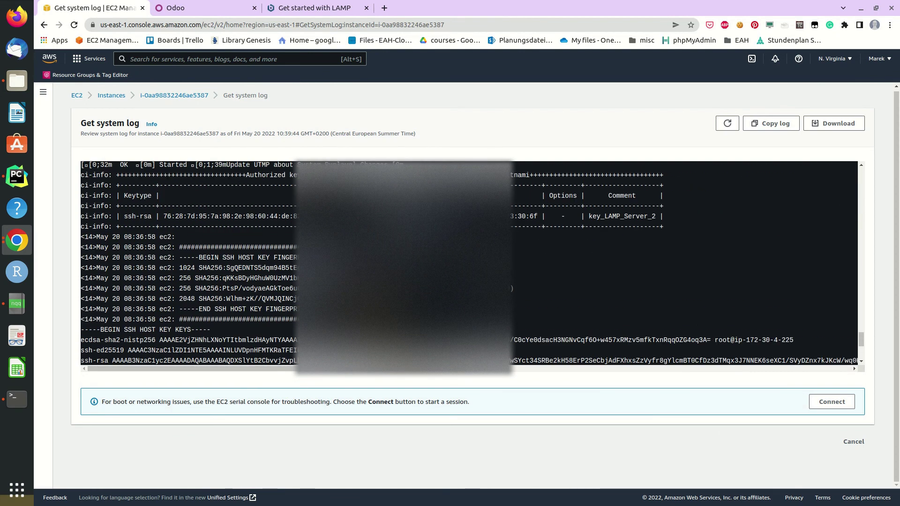
{"action": "scroll", "coordinate": [468, 263], "scroll_direction": "up", "scroll_amount": 3}
{"action": "scroll", "coordinate": [469, 263], "scroll_direction": "up", "scroll_amount": 9}
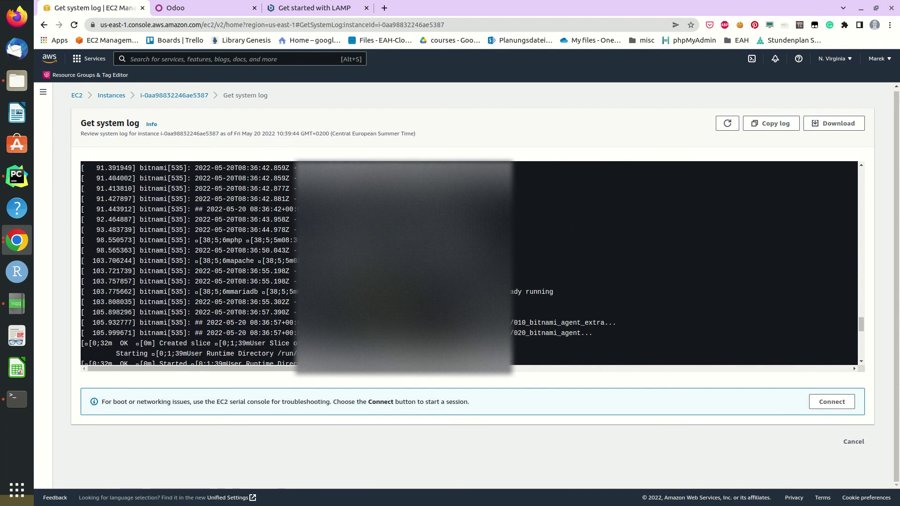
{"action": "scroll", "coordinate": [469, 262], "scroll_direction": "up", "scroll_amount": 3}
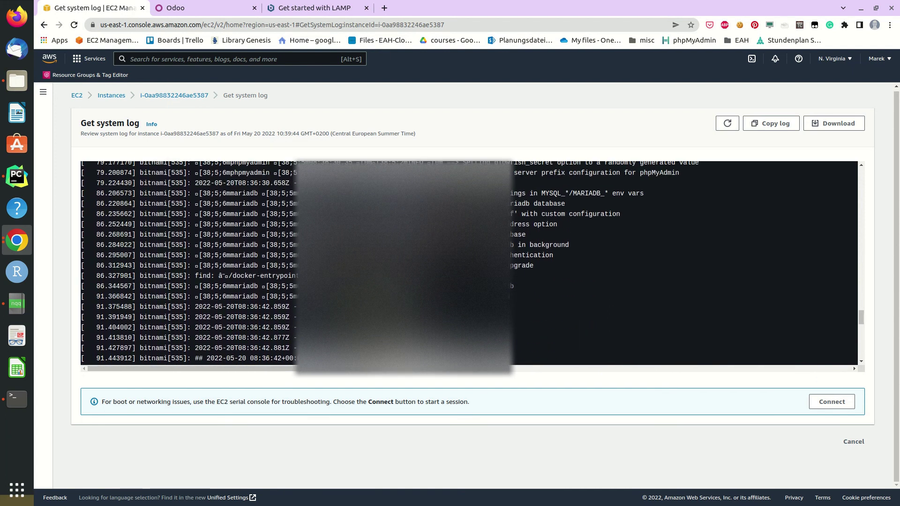
{"action": "scroll", "coordinate": [469, 263], "scroll_direction": "up", "scroll_amount": 1}
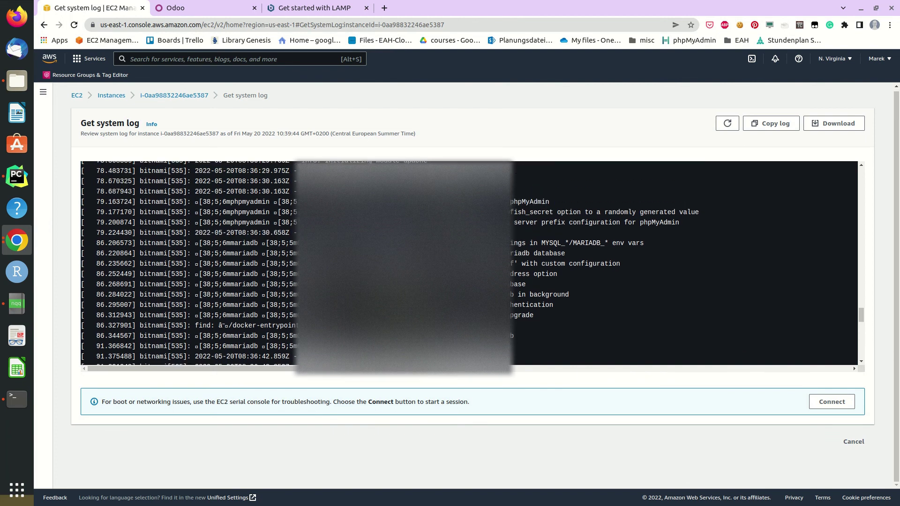
{"action": "scroll", "coordinate": [469, 263], "scroll_direction": "up", "scroll_amount": 4}
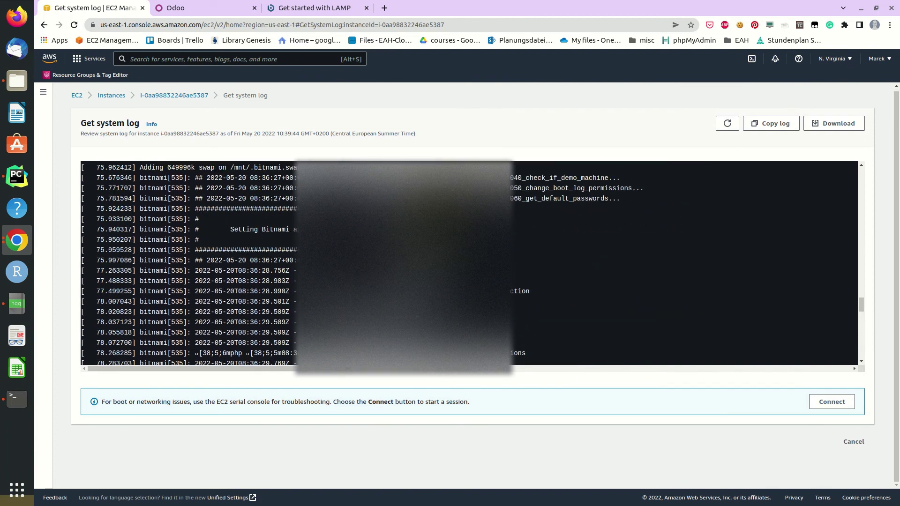
{"action": "left_click_drag", "start_coordinate": [191, 209], "coordinate": [464, 251]}
{"action": "left_click", "coordinate": [457, 248]}
{"action": "scroll", "coordinate": [403, 263], "scroll_direction": "up", "scroll_amount": 4}
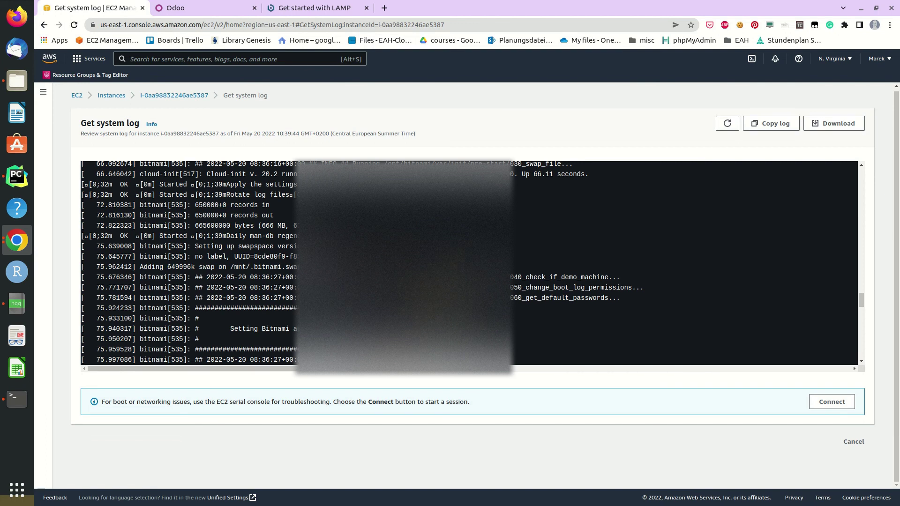
{"action": "scroll", "coordinate": [269, 310], "scroll_direction": "up", "scroll_amount": 2}
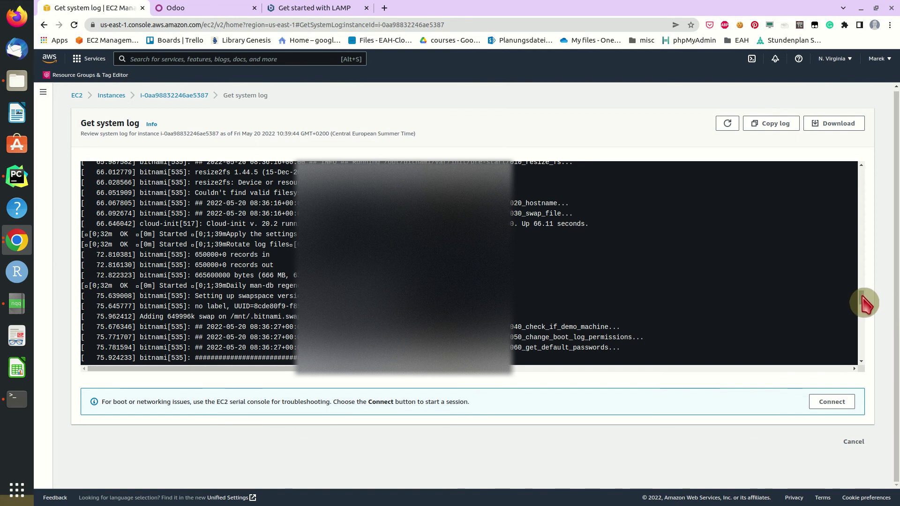
{"action": "left_click_drag", "start_coordinate": [862, 302], "coordinate": [864, 396]}
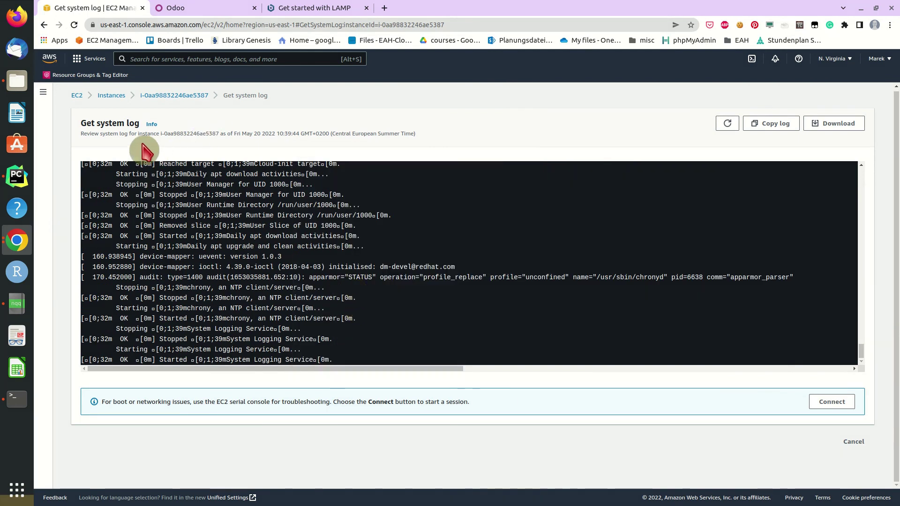
- Return to the instances list, select LAMP Server 2 and expand its instance summary
{"action": "left_click", "coordinate": [119, 95]}
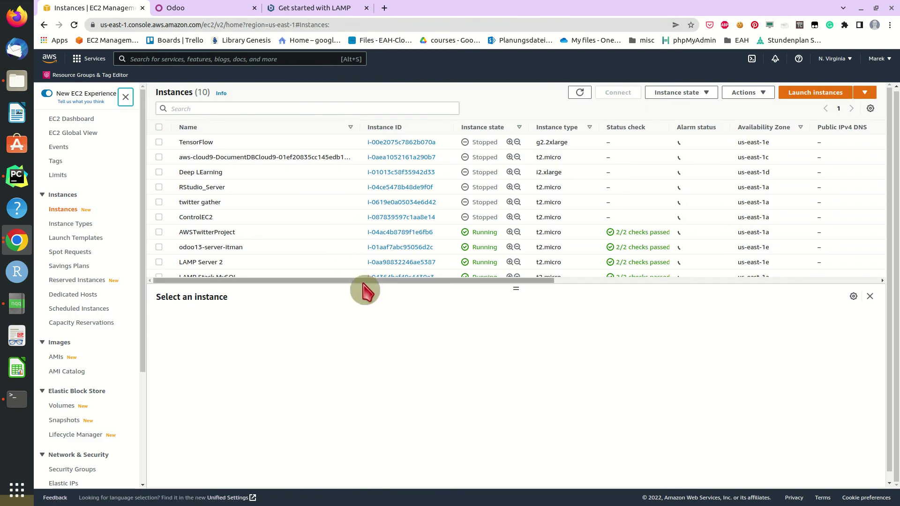
{"action": "left_click", "coordinate": [287, 268]}
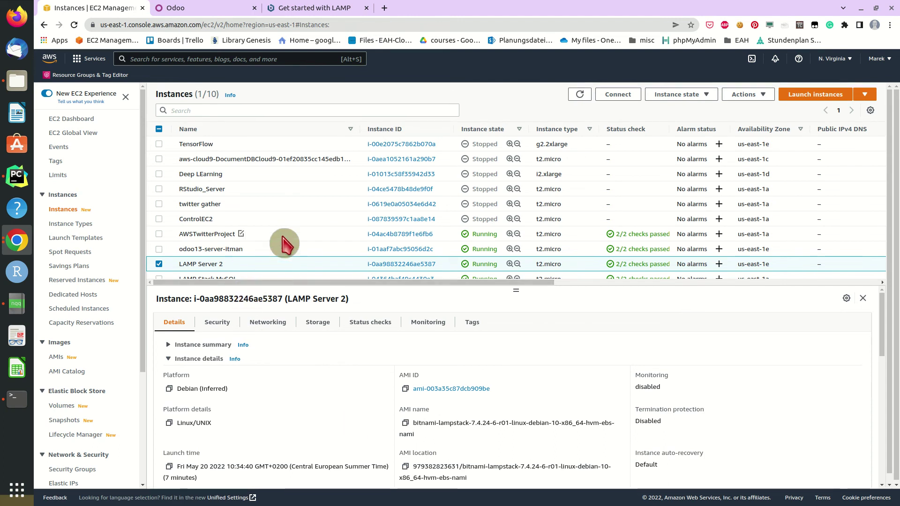
{"action": "scroll", "coordinate": [281, 254], "scroll_direction": "down", "scroll_amount": 1}
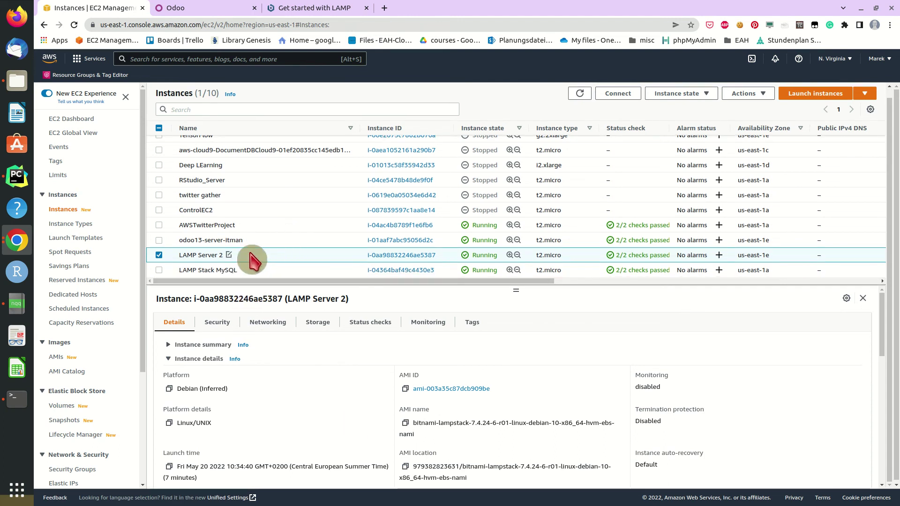
{"action": "left_click", "coordinate": [171, 346]}
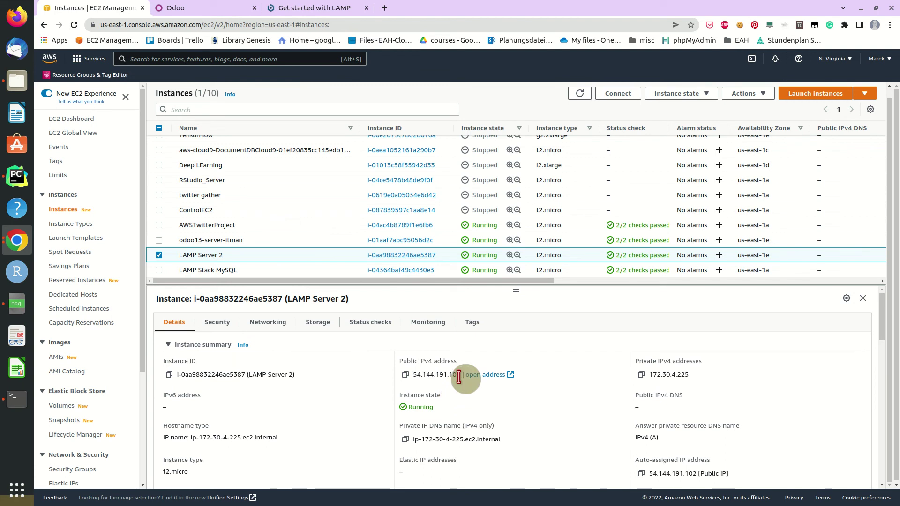
- Copy the instance's public IPv4 address and open it in a new browser tab
{"action": "left_click_drag", "start_coordinate": [460, 376], "coordinate": [422, 381]}
{"action": "right_click", "coordinate": [412, 373]}
{"action": "left_click", "coordinate": [427, 381]}
{"action": "key", "text": "ctrl+t"}
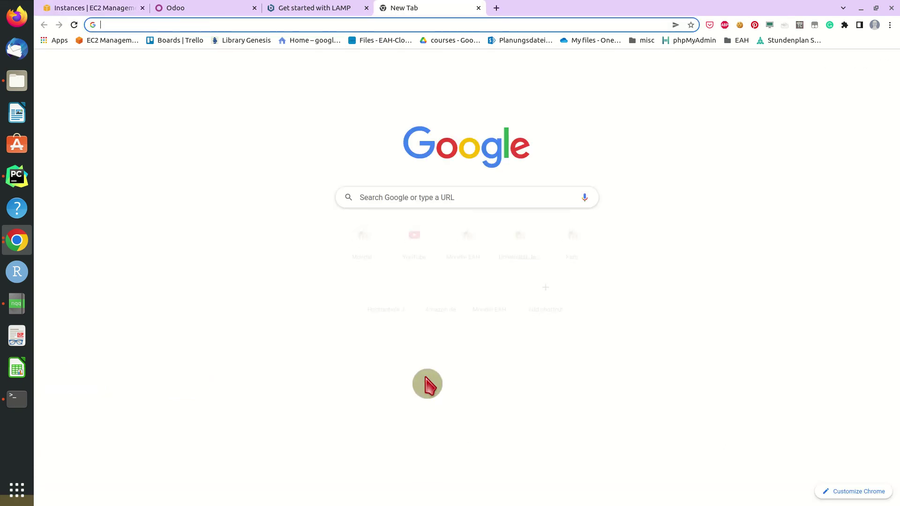
{"action": "key", "text": "ctrl+v"}
{"action": "key", "text": "Return"}
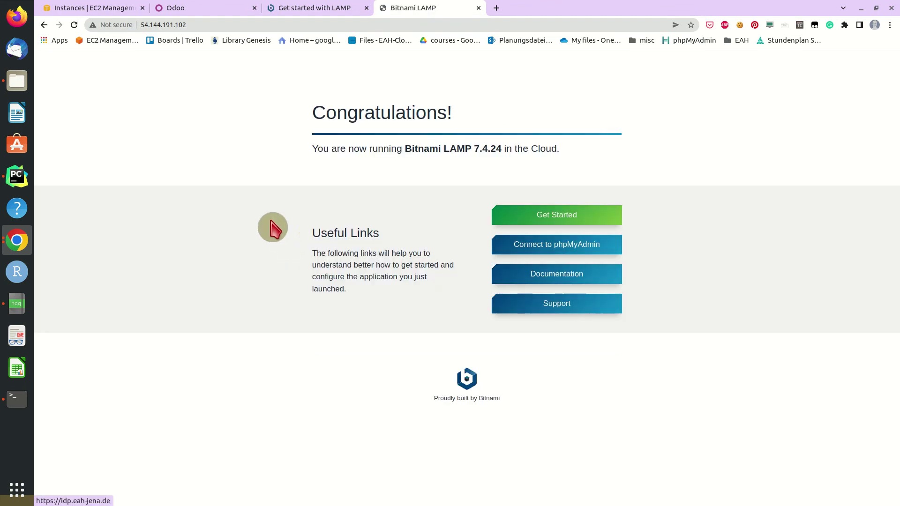
- Try to open phpMyAdmin on the server by adding /phpmyadmin/ to its address
{"action": "left_click", "coordinate": [126, 28]}
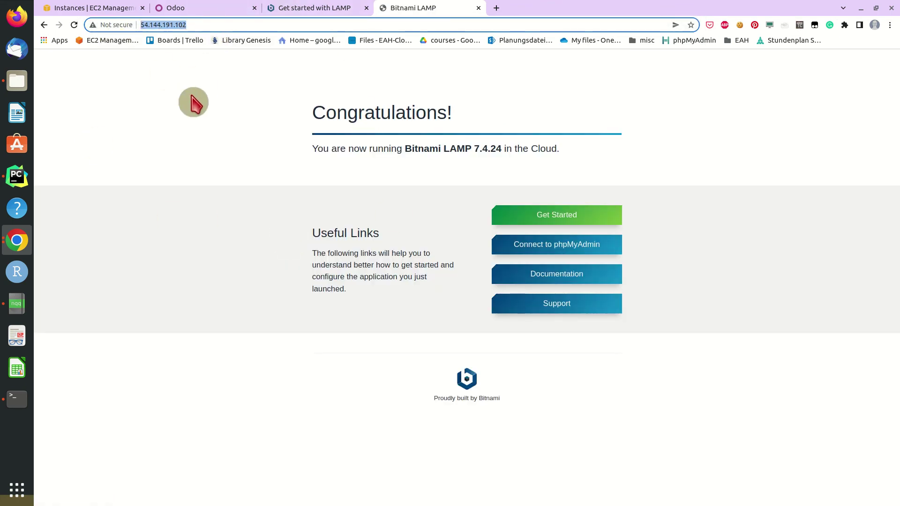
{"action": "left_click", "coordinate": [233, 191]}
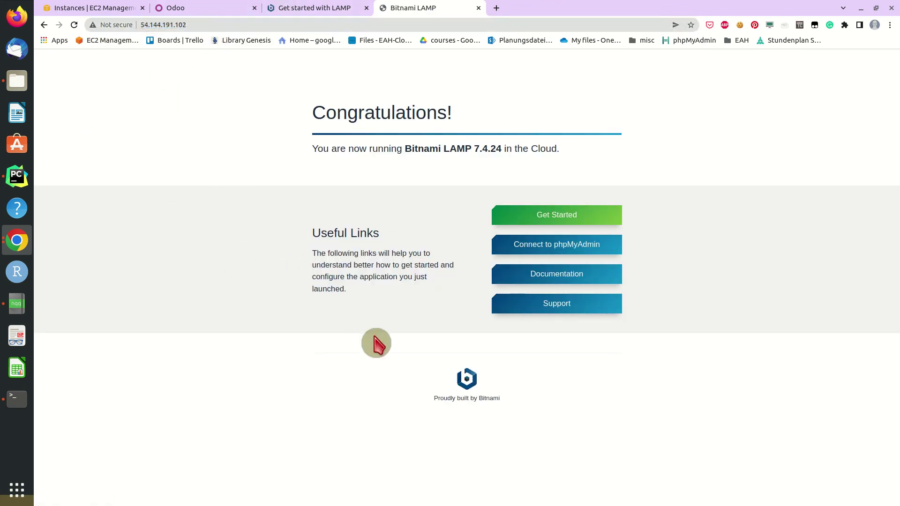
{"action": "left_click", "coordinate": [204, 24]}
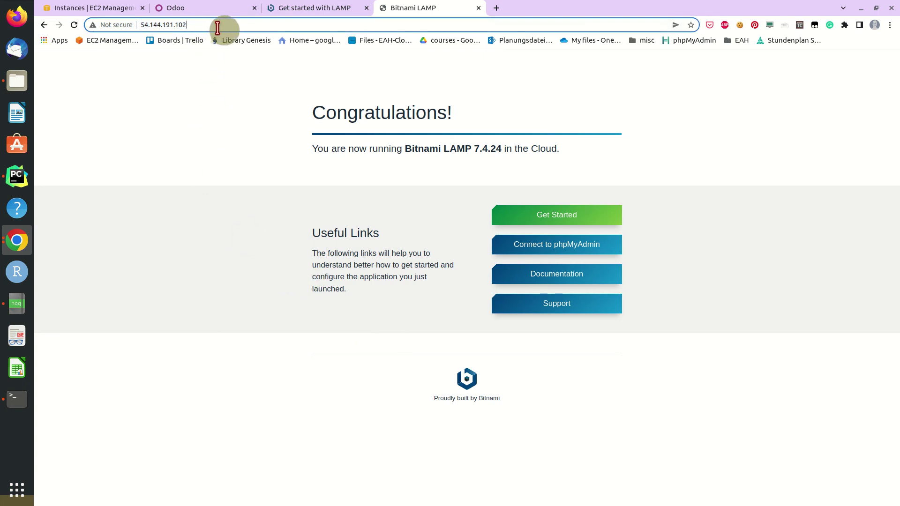
{"action": "type", "text": "/phpmyadmin/"}
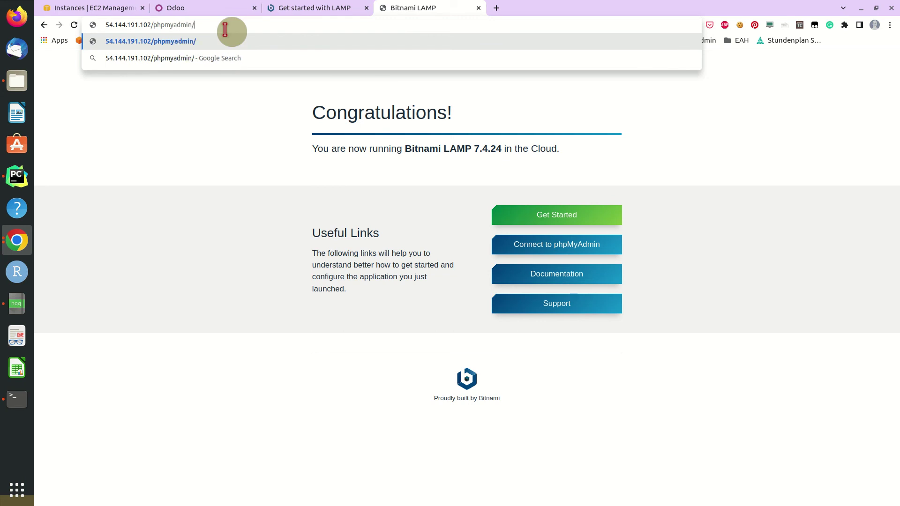
{"action": "key", "text": "Return"}
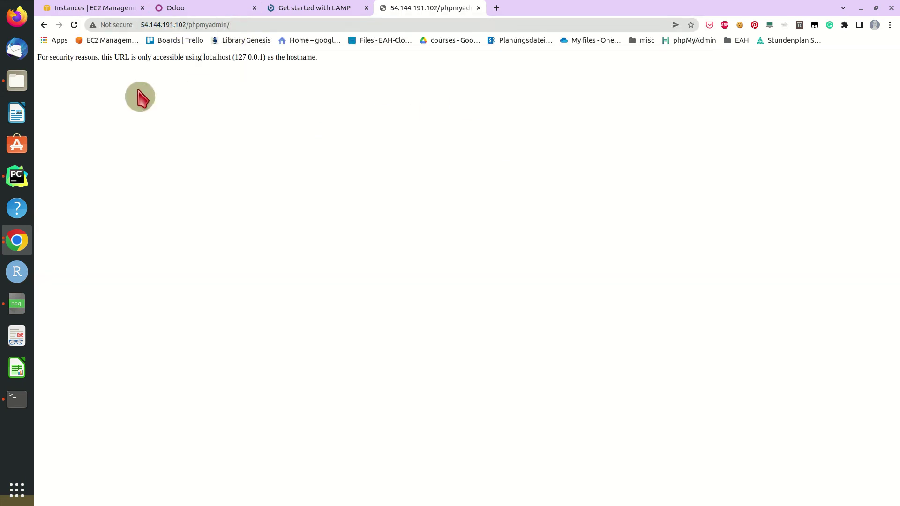
- Read the access notice on the server's phpMyAdmin page
{"action": "left_click_drag", "start_coordinate": [44, 56], "coordinate": [220, 76]}
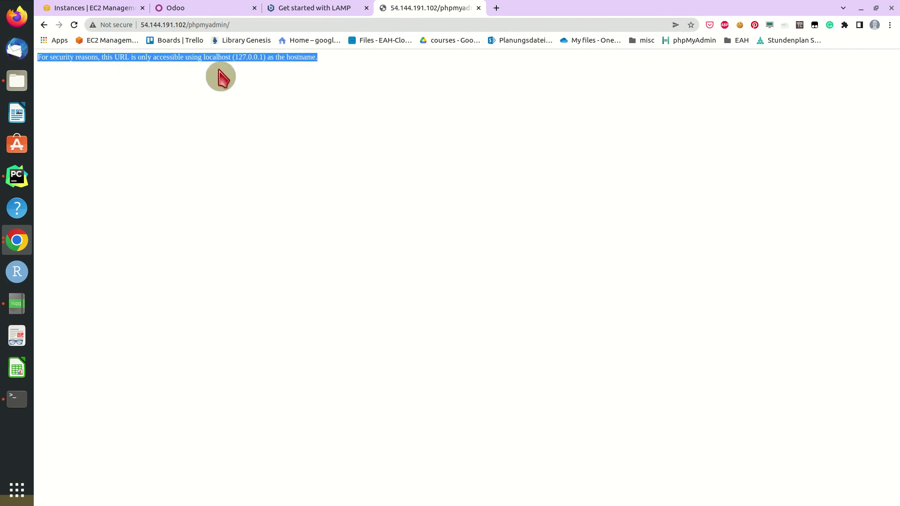
{"action": "left_click", "coordinate": [337, 69]}
{"action": "right_click", "coordinate": [295, 55]}
{"action": "left_click", "coordinate": [277, 74]}
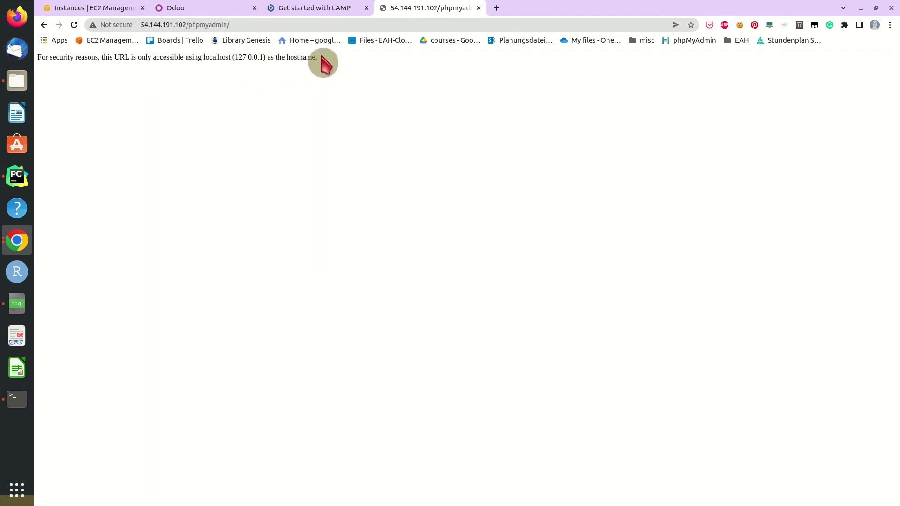
{"action": "triple_click", "coordinate": [39, 62]}
{"action": "left_click", "coordinate": [197, 103]}
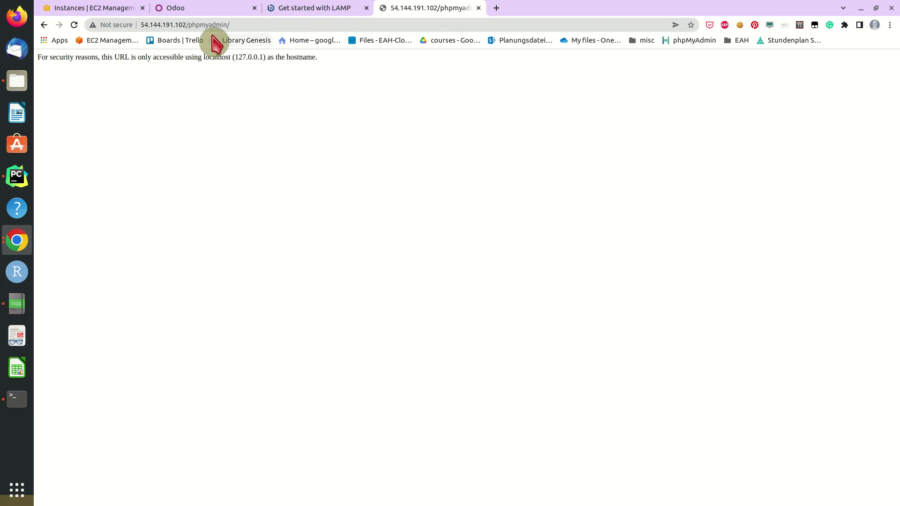
- Return to the server's Bitnami start page and open its Connect to phpMyAdmin guide
{"action": "left_click", "coordinate": [326, 8]}
{"action": "left_click", "coordinate": [434, 14]}
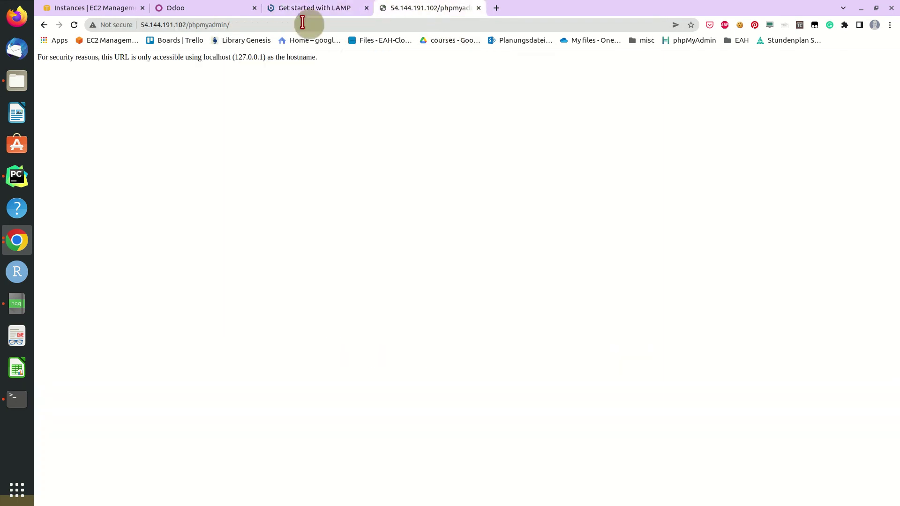
{"action": "left_click", "coordinate": [43, 24]}
{"action": "left_click", "coordinate": [541, 255]}
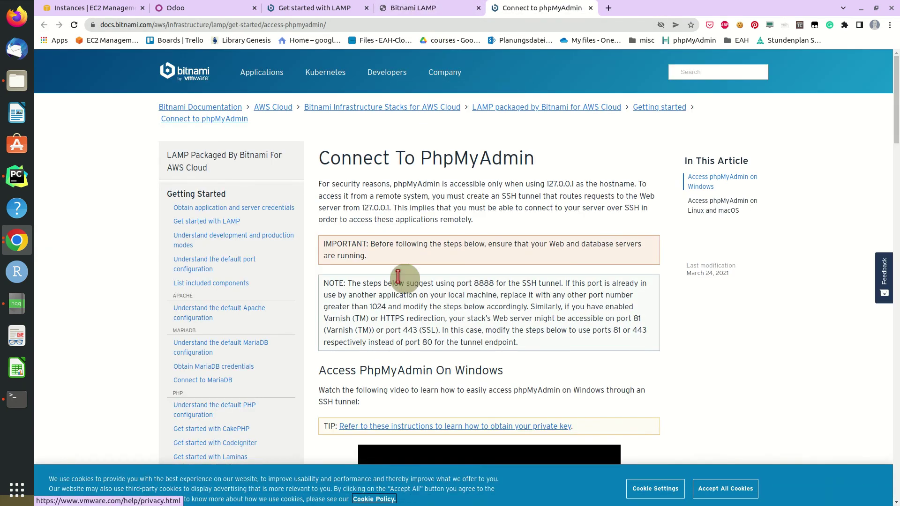
- Examine the guide's instructions for reaching phpMyAdmin on Windows through a PuTTY SSH tunnel and logging in
{"action": "scroll", "coordinate": [378, 285], "scroll_direction": "down", "scroll_amount": 3}
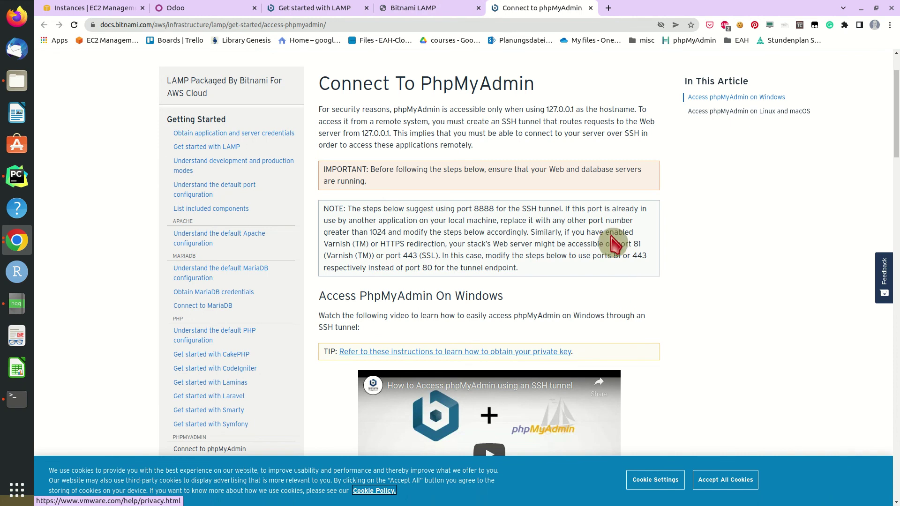
{"action": "left_click", "coordinate": [416, 13]}
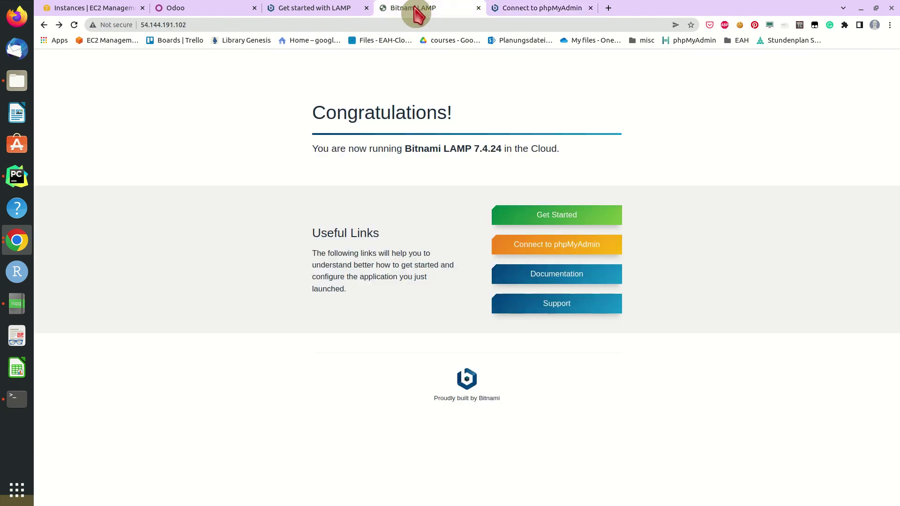
{"action": "left_click", "coordinate": [516, 10]}
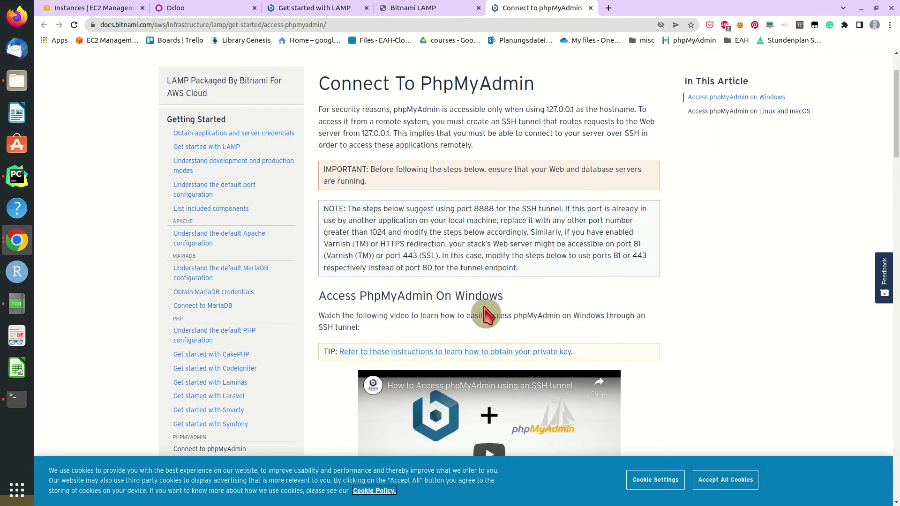
{"action": "scroll", "coordinate": [480, 169], "scroll_direction": "down", "scroll_amount": 8}
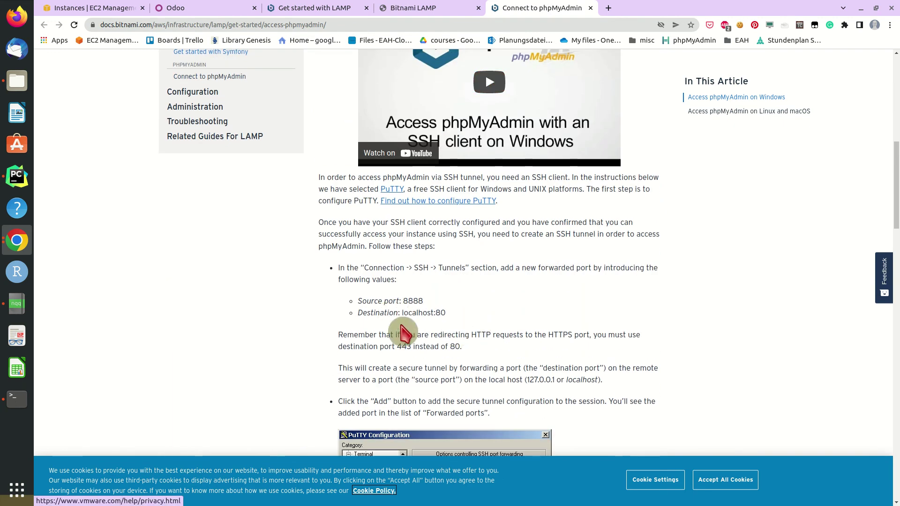
{"action": "scroll", "coordinate": [457, 333], "scroll_direction": "up", "scroll_amount": 2}
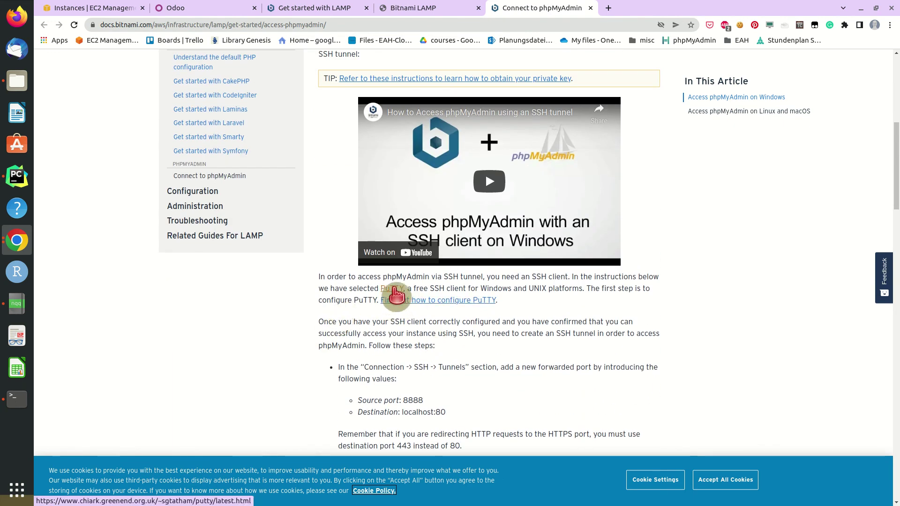
{"action": "scroll", "coordinate": [328, 364], "scroll_direction": "down", "scroll_amount": 11}
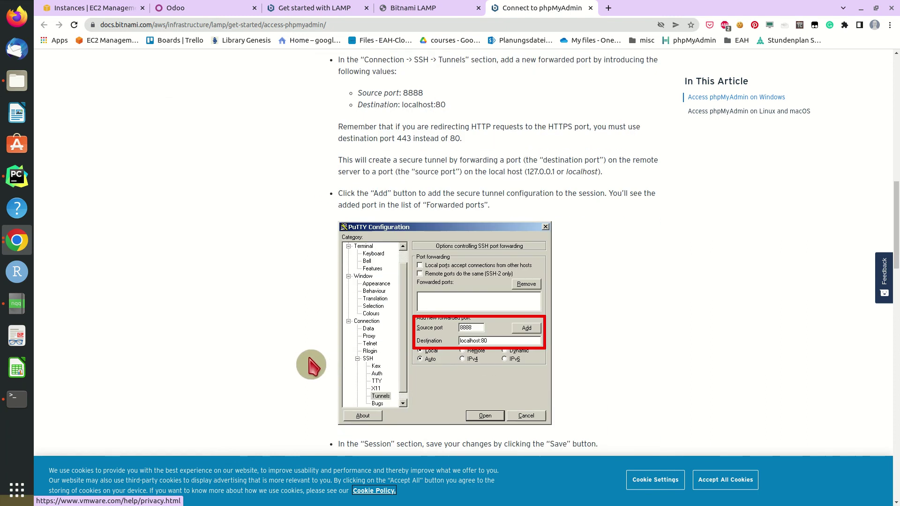
{"action": "scroll", "coordinate": [283, 364], "scroll_direction": "down", "scroll_amount": 3}
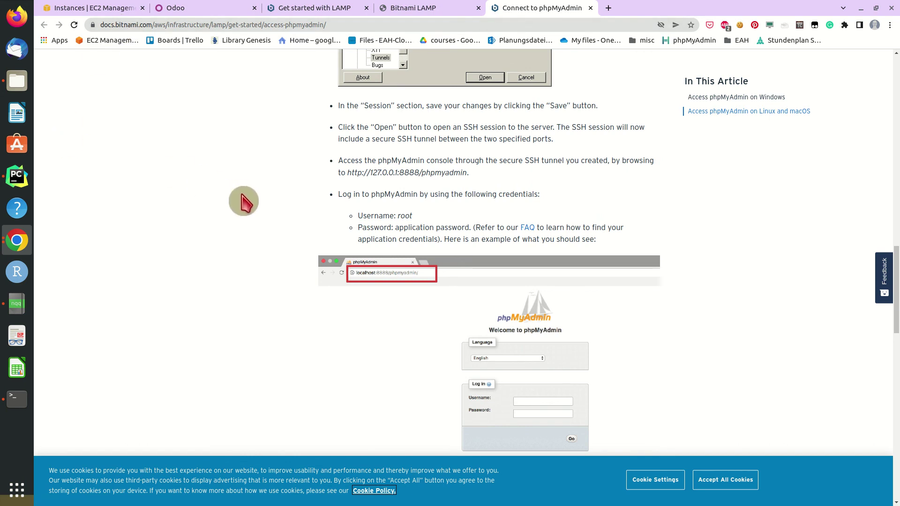
{"action": "key", "text": "alt+Tab"}
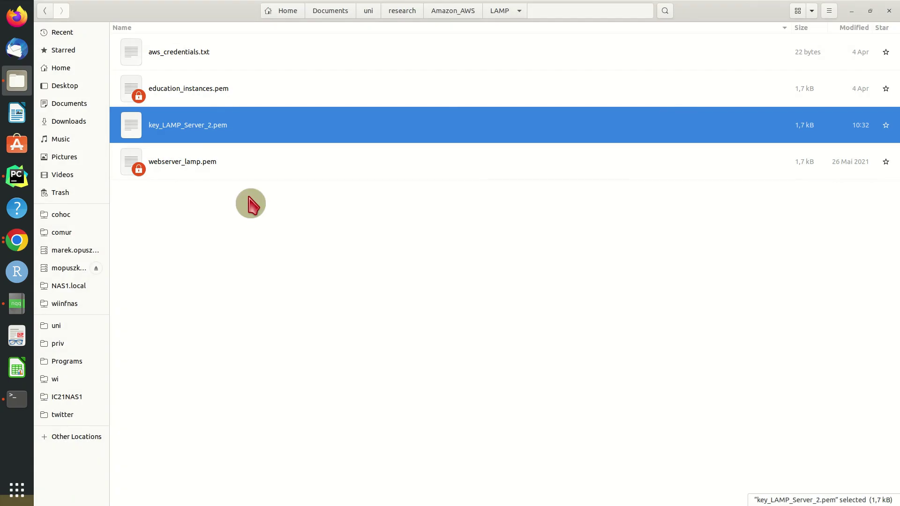
{"action": "key", "text": "alt+Tab"}
{"action": "key", "text": "Right"}
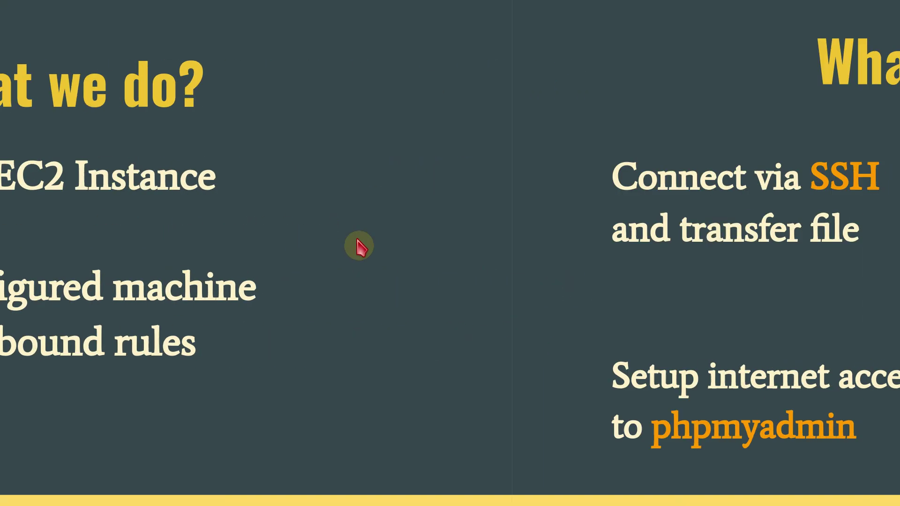